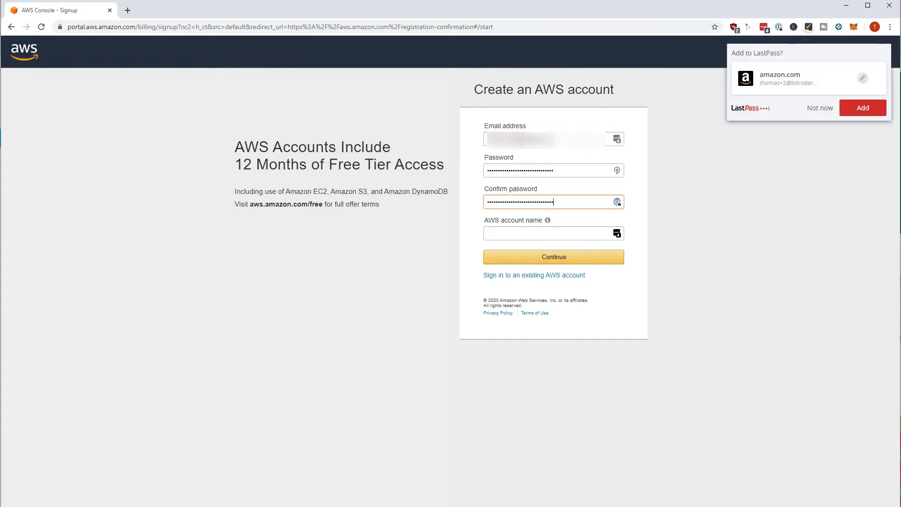
Save the login to the password manager and name the AWS account myAWSAccountForCourse.
left_click(864, 110)
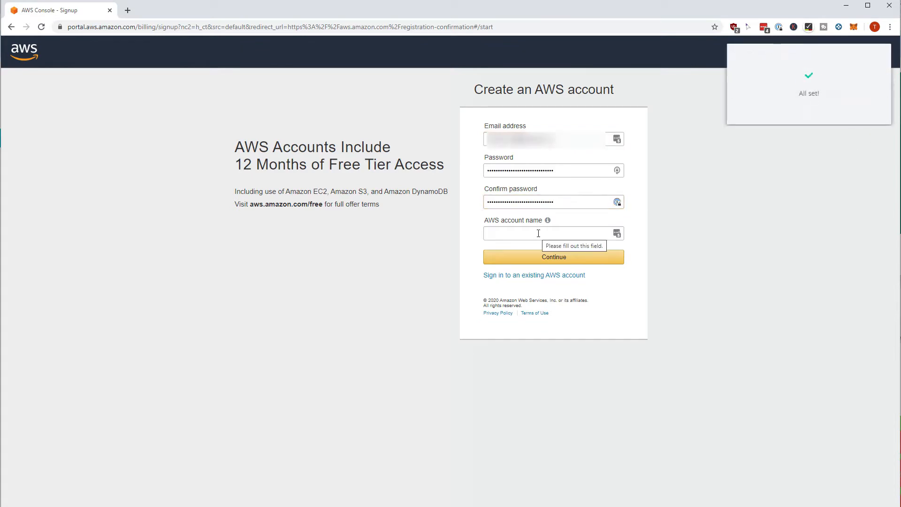
left_click(539, 233)
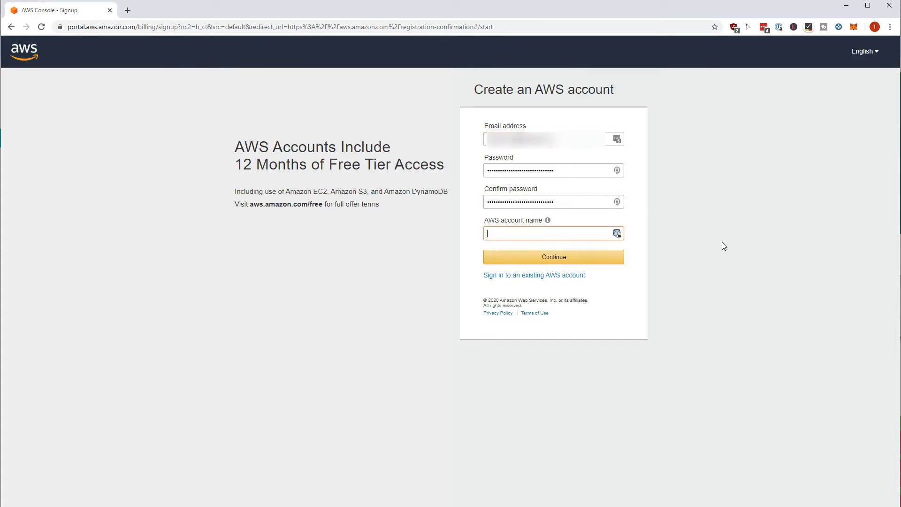
type("myAWSAccountForCourse")
left_click(569, 261)
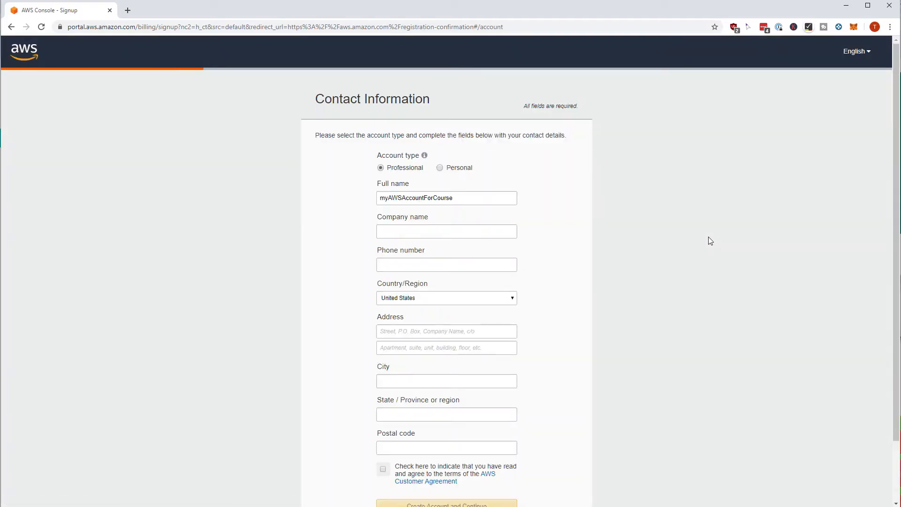
Enter Personal contact details: the phone number, country Austria, and the address; accept the agreement.
left_click(440, 167)
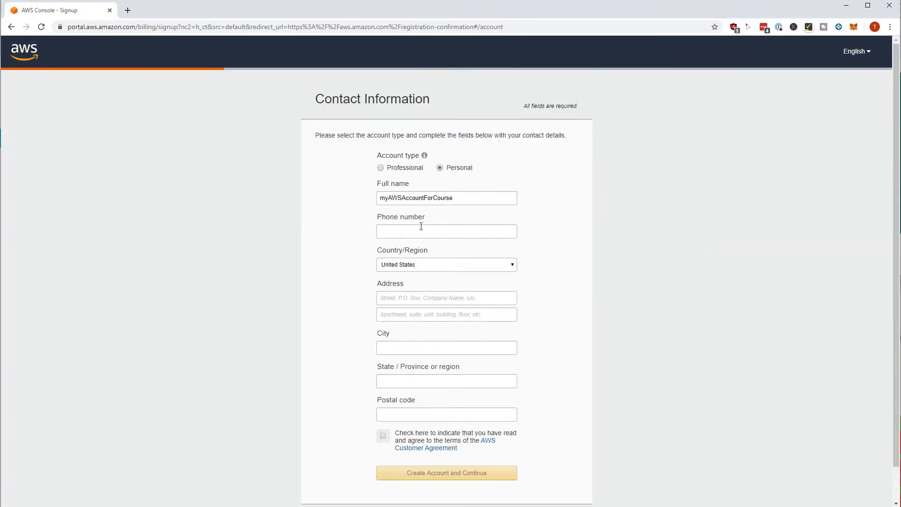
left_click(421, 227)
type("+43")
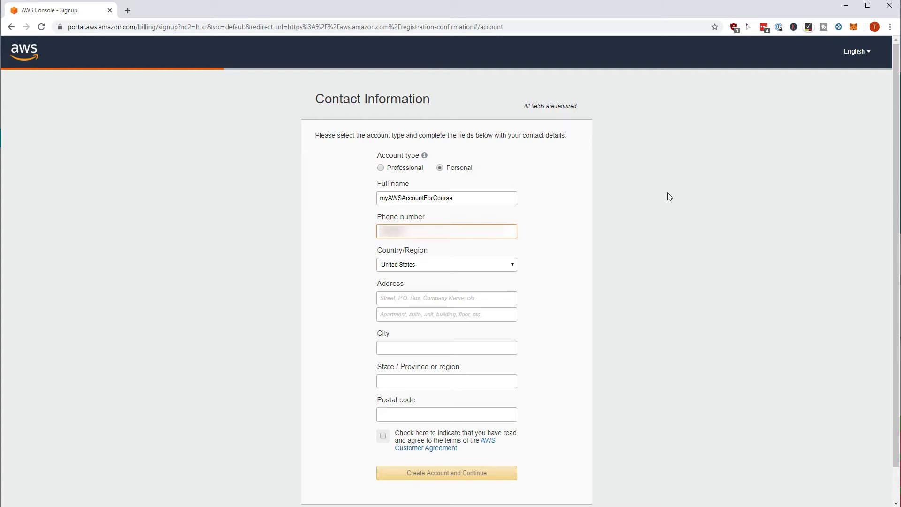
left_click(454, 266)
scroll(439, 327, "up", 20)
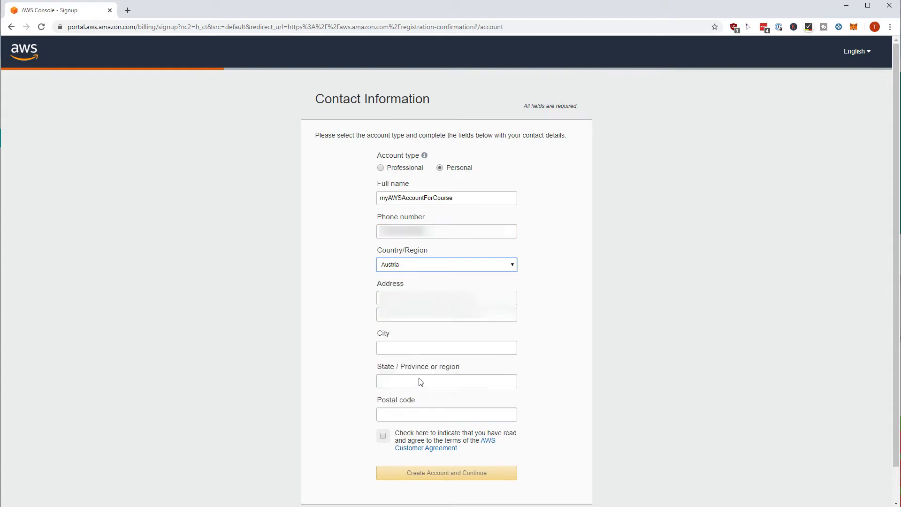
left_click(421, 377)
key("Tab")
type("•••••••")
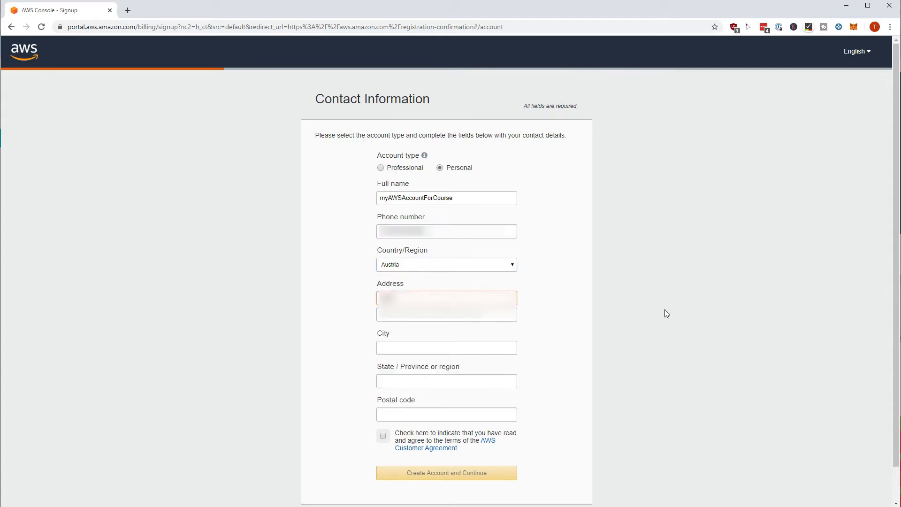
type("•••••••••••••••")
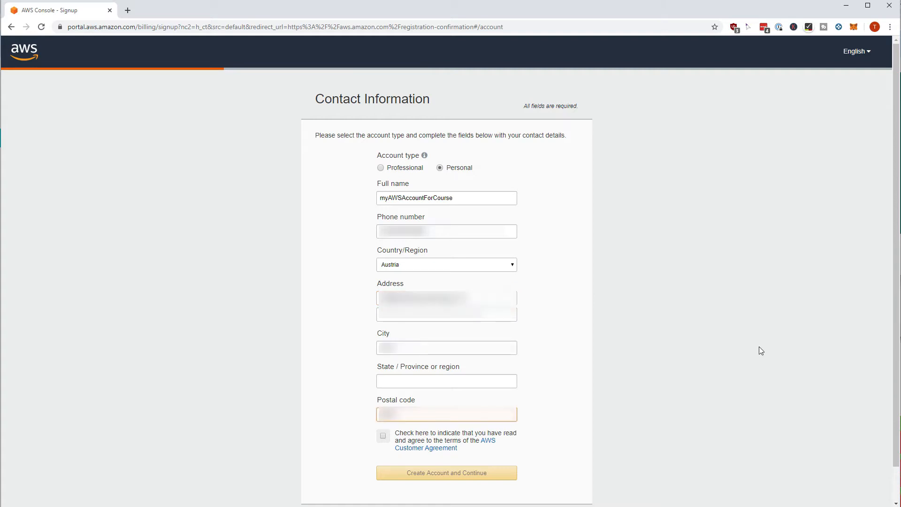
left_click(383, 436)
Create the account, then add the payment card number, expiry month 10, and verify the card.
left_click(433, 473)
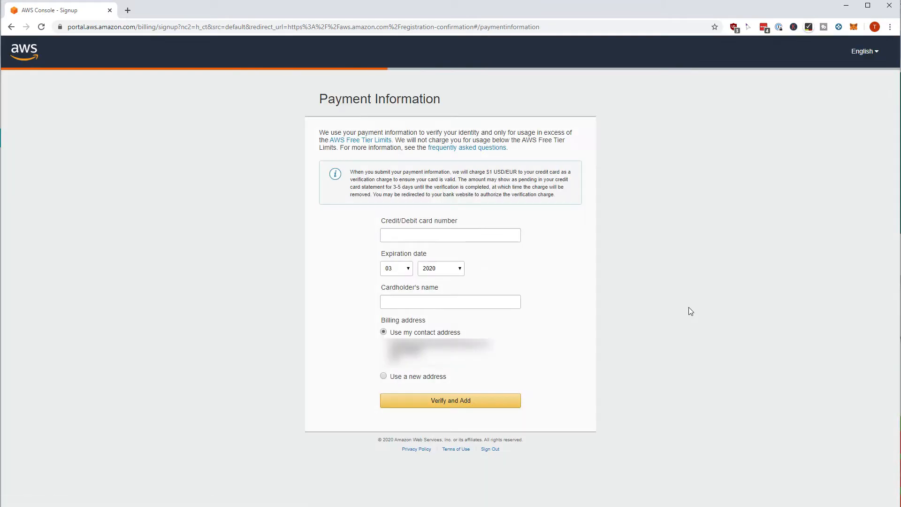
left_click(482, 235)
type("******")
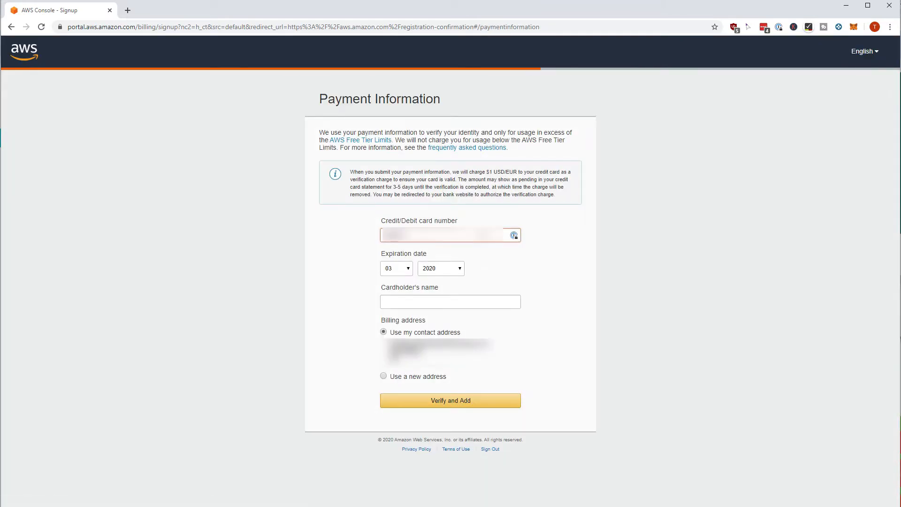
type("********")
key("Tab")
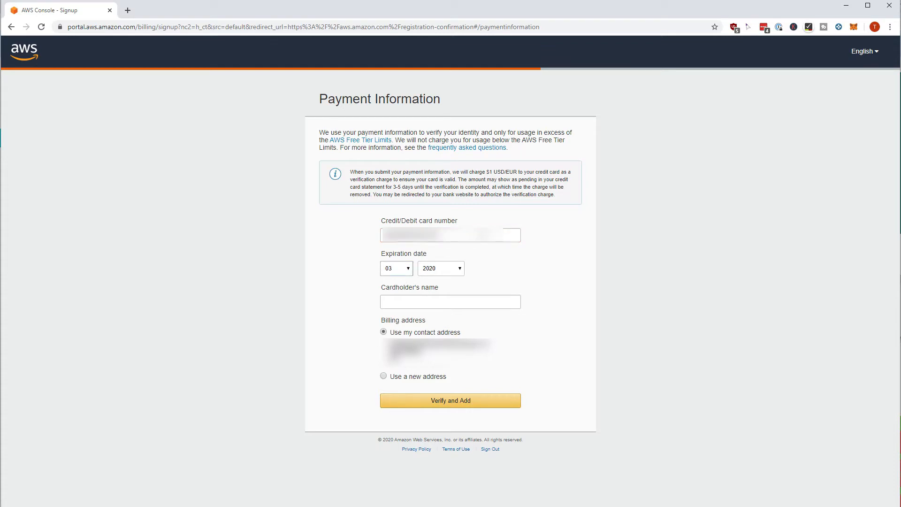
left_click(394, 267)
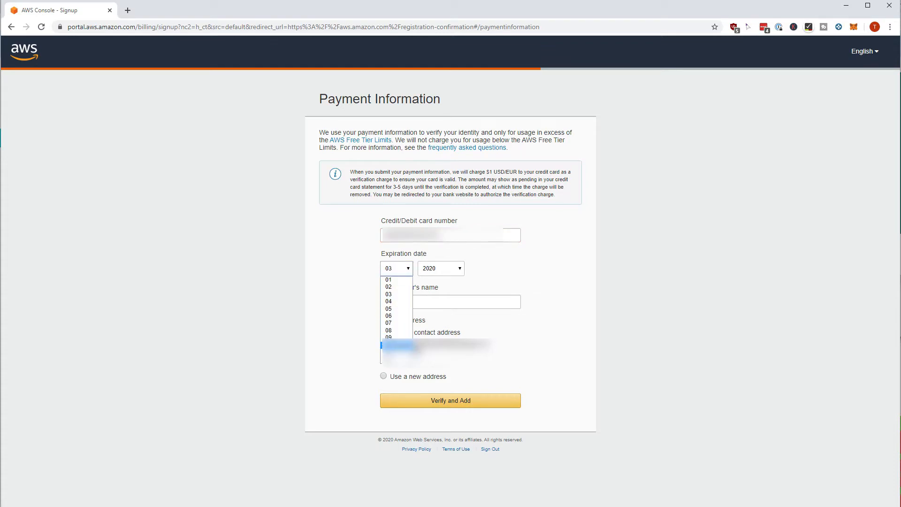
left_click(397, 345)
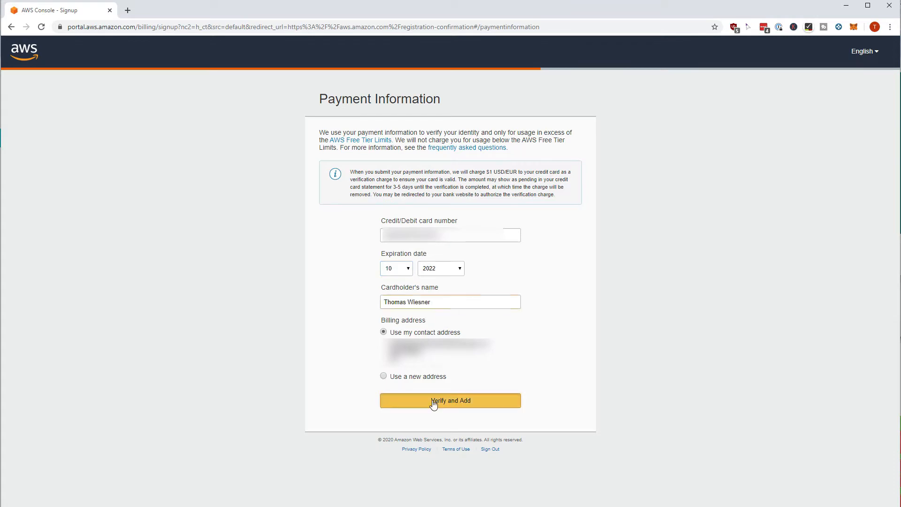
left_click(434, 402)
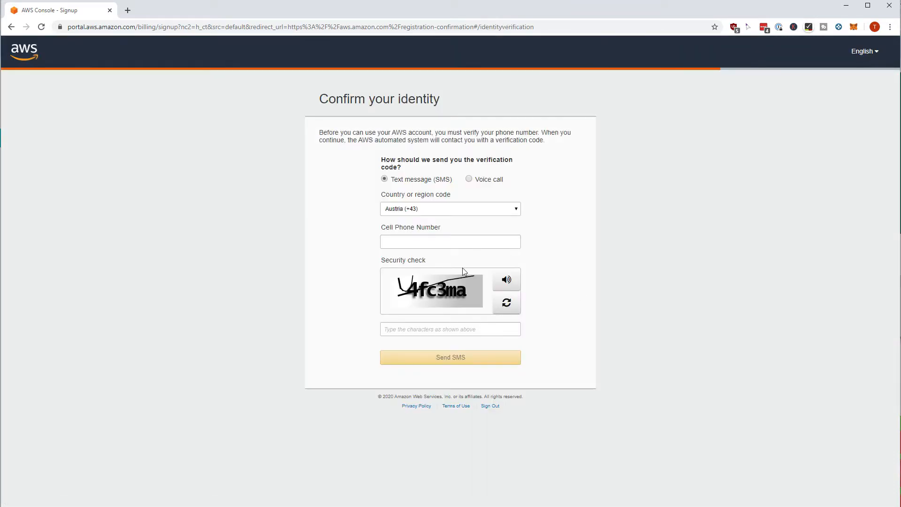
Enter the cell phone number and security check characters, then request the SMS code.
left_click(459, 243)
type("066")
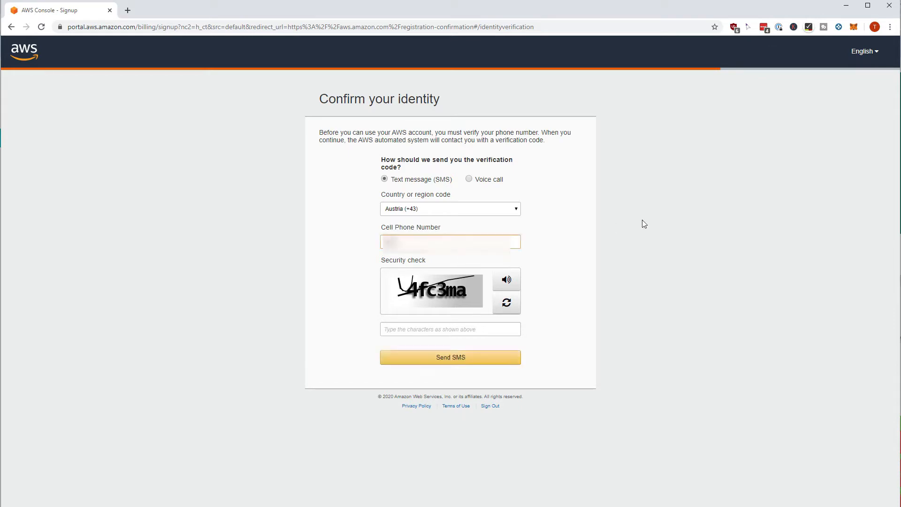
type("*****")
left_click(472, 330)
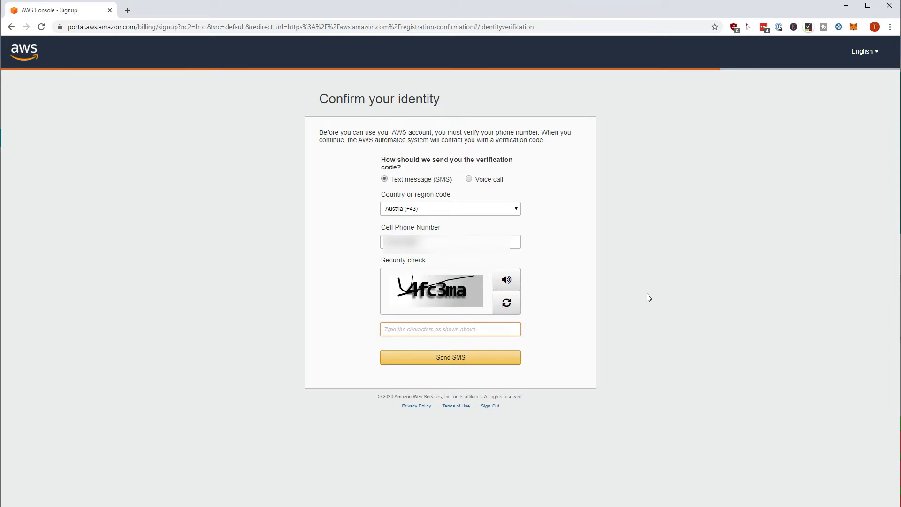
type("4fc3ma")
left_click(432, 359)
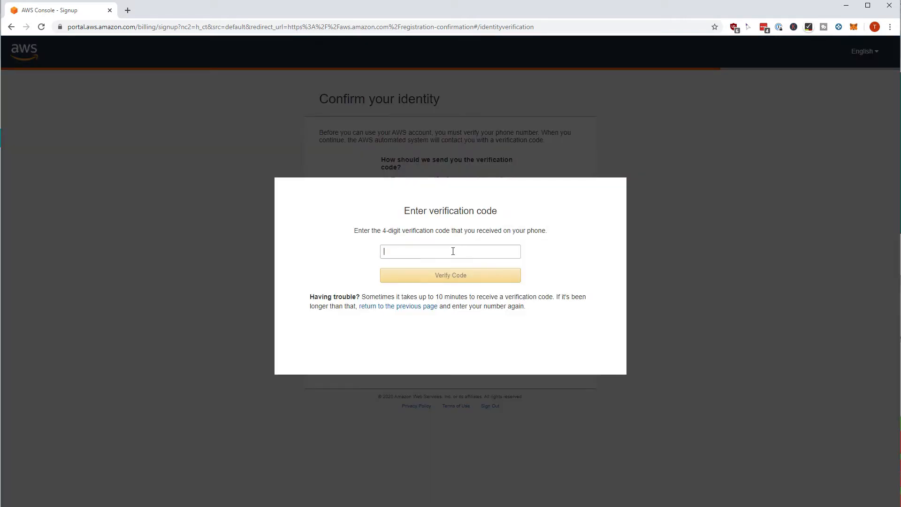
Enter the received SMS verification code, verify it, and continue to support plans.
left_click(453, 251)
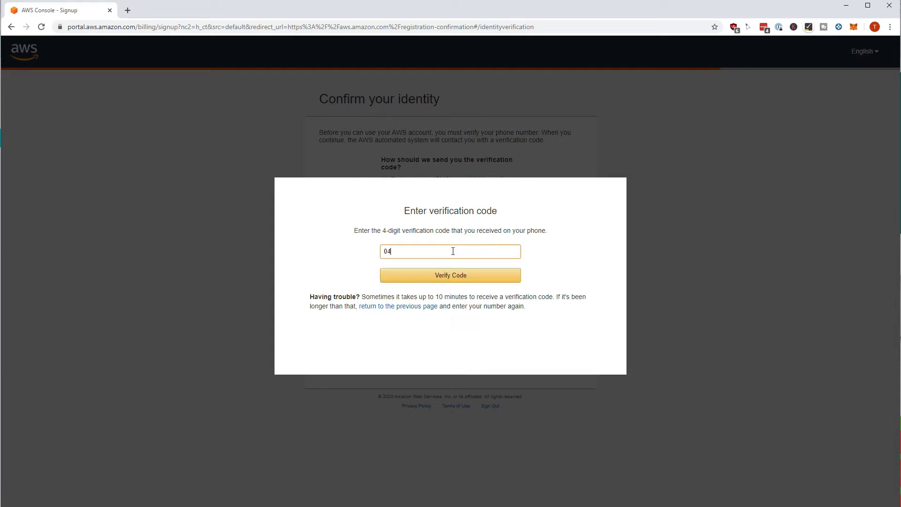
left_click(442, 278)
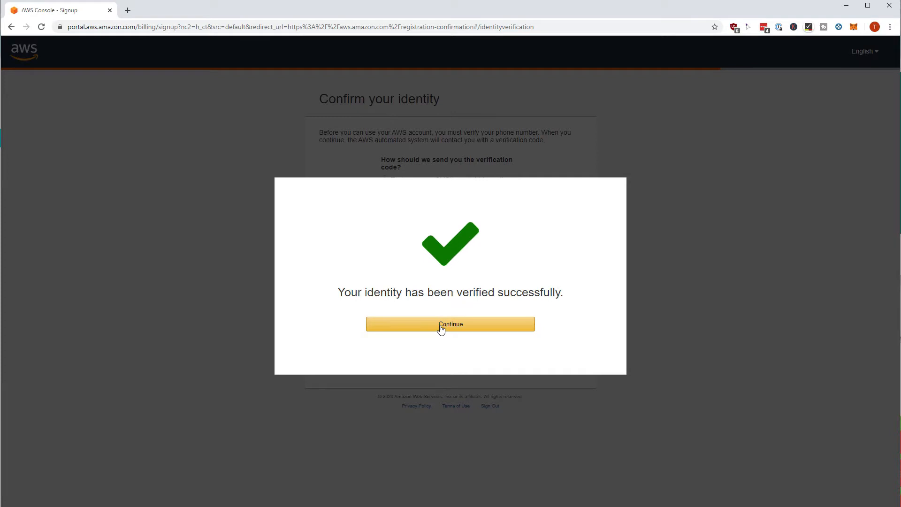
left_click(442, 329)
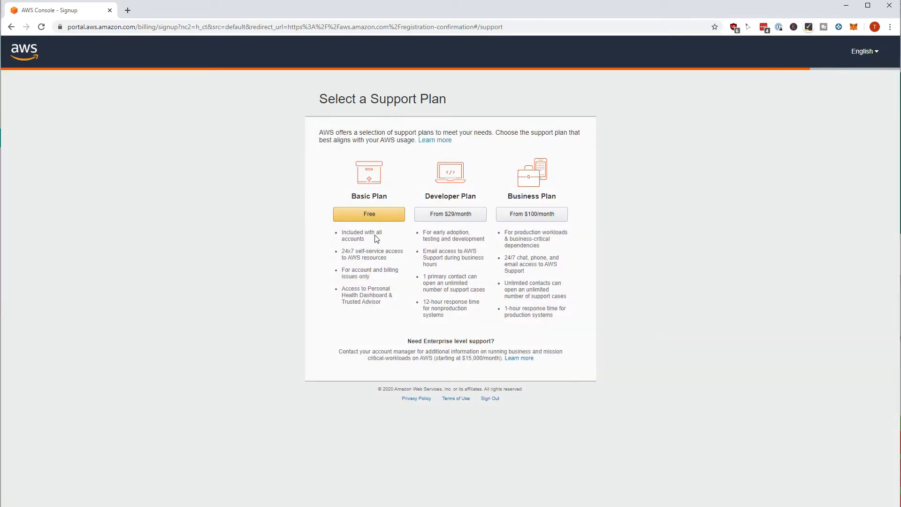
Pick the free Basic support plan and go to the console sign-in page.
left_click(373, 220)
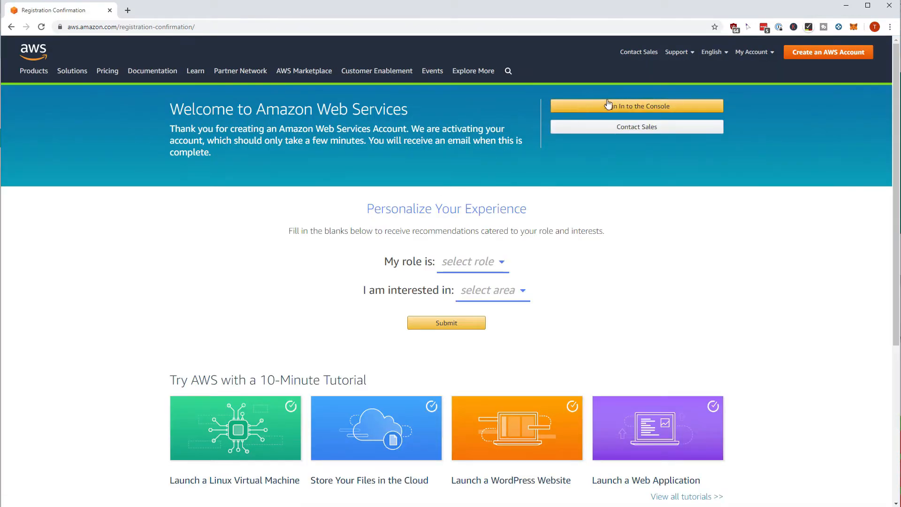
left_click(648, 111)
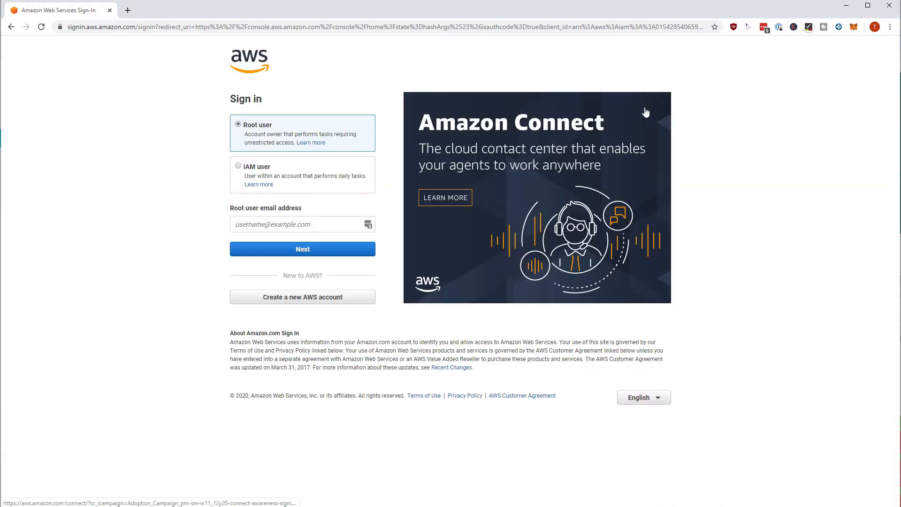
Sign in as root user with the account email and the saved password.
left_click(312, 225)
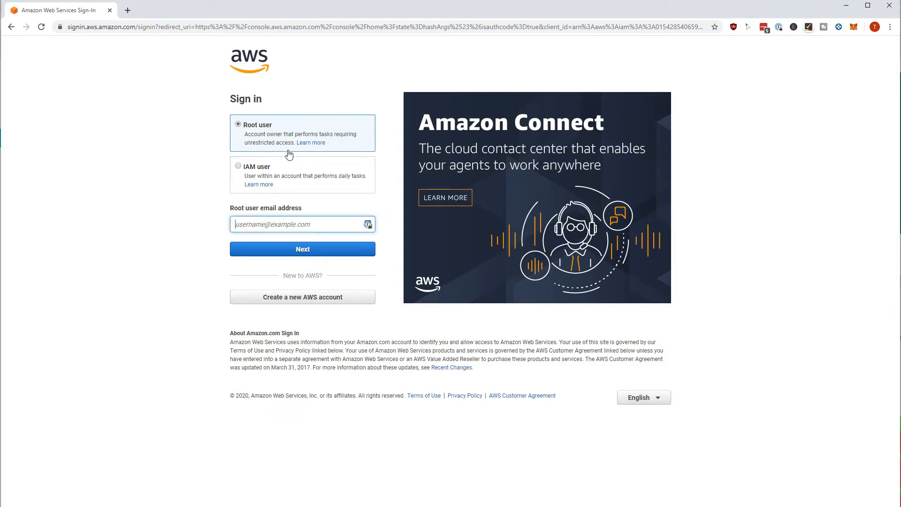
type("thomas***")
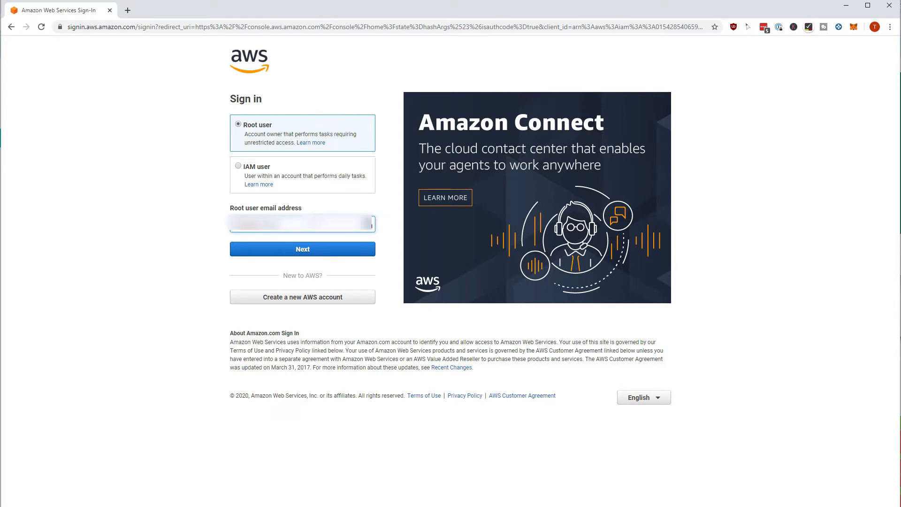
key("BackSpace")
key("BackSpace")
key("BackSpace")
key("BackSpace")
key("BackSpace")
type("*********")
left_click(307, 255)
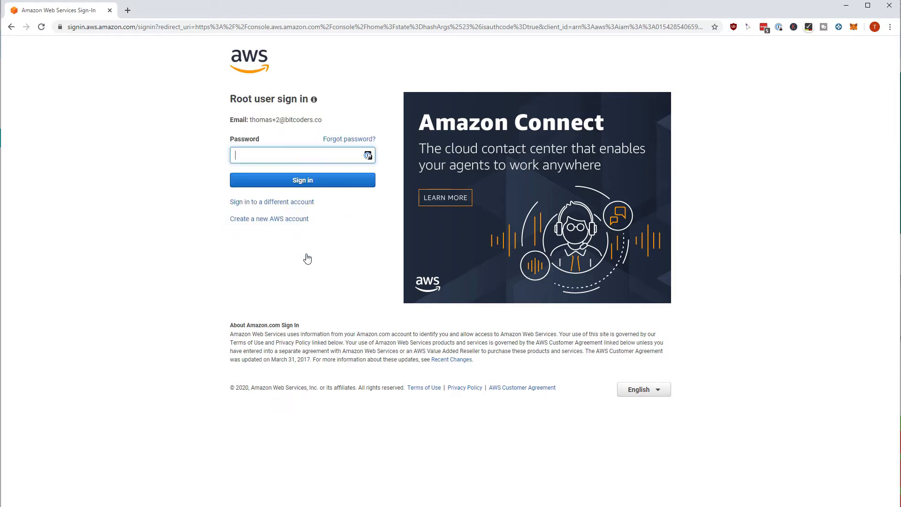
key("ctrl+v")
left_click(330, 183)
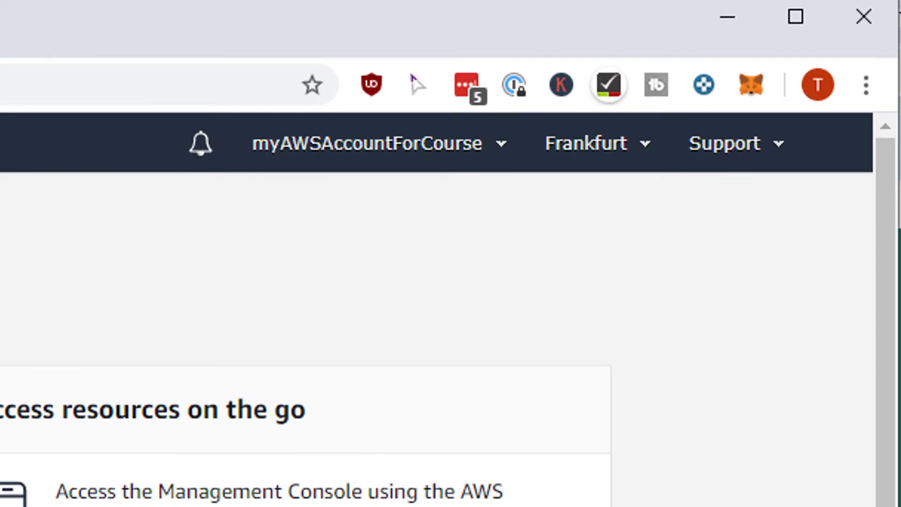
left_click(586, 144)
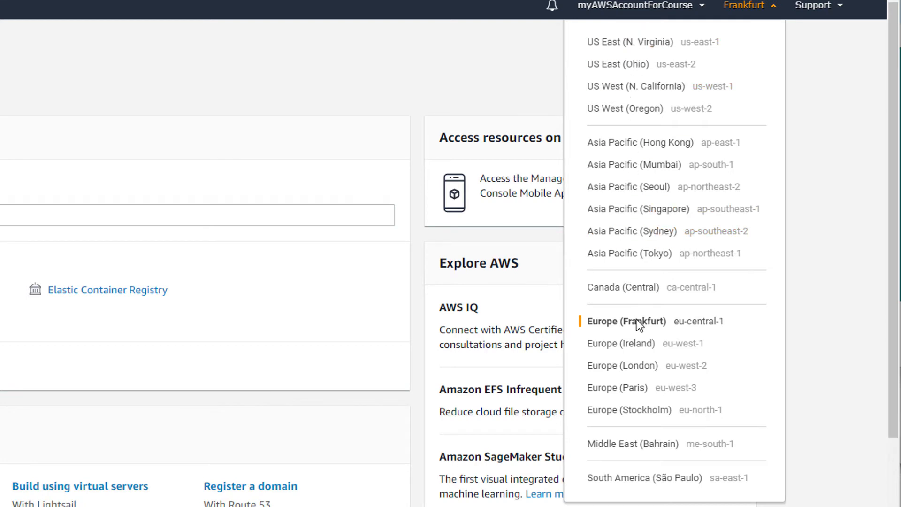
left_click(482, 77)
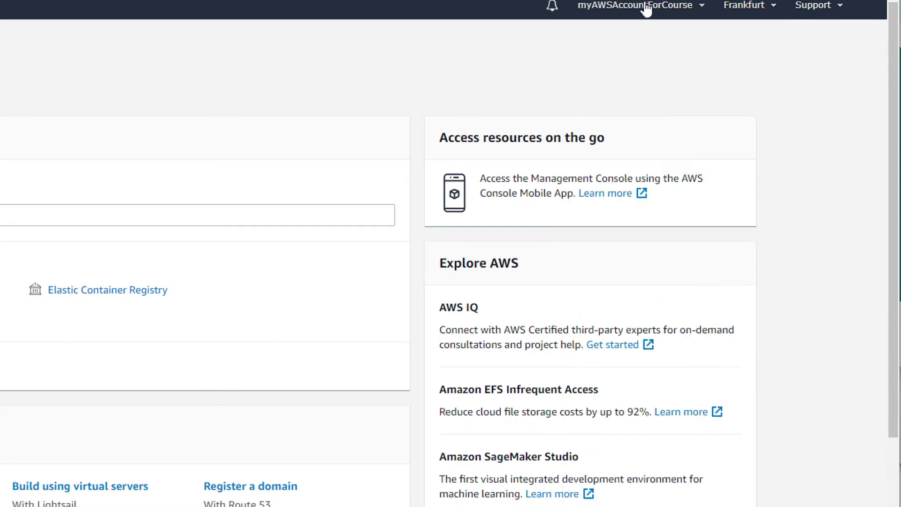
left_click(648, 7)
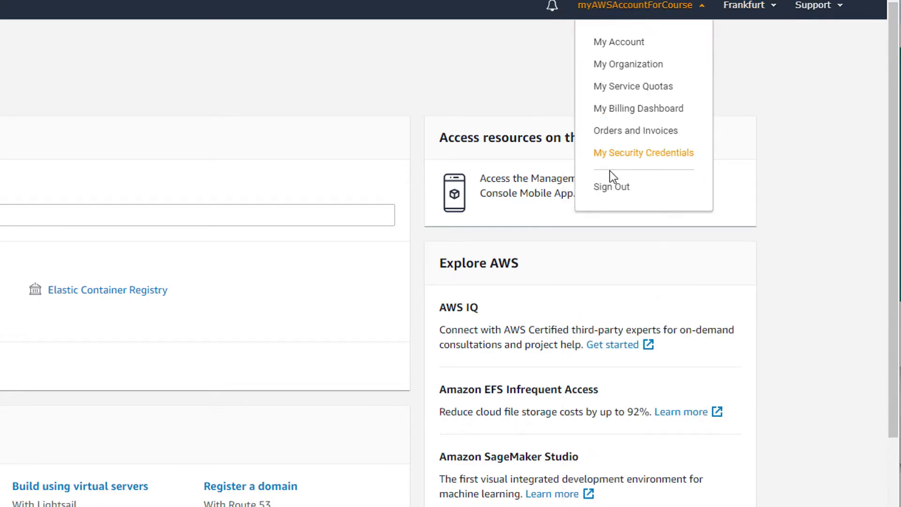
left_click(635, 7)
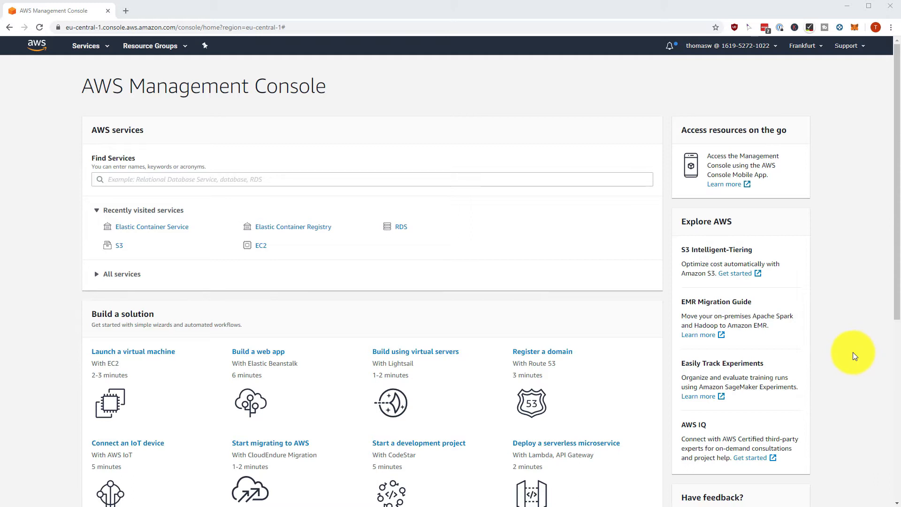
left_click(805, 52)
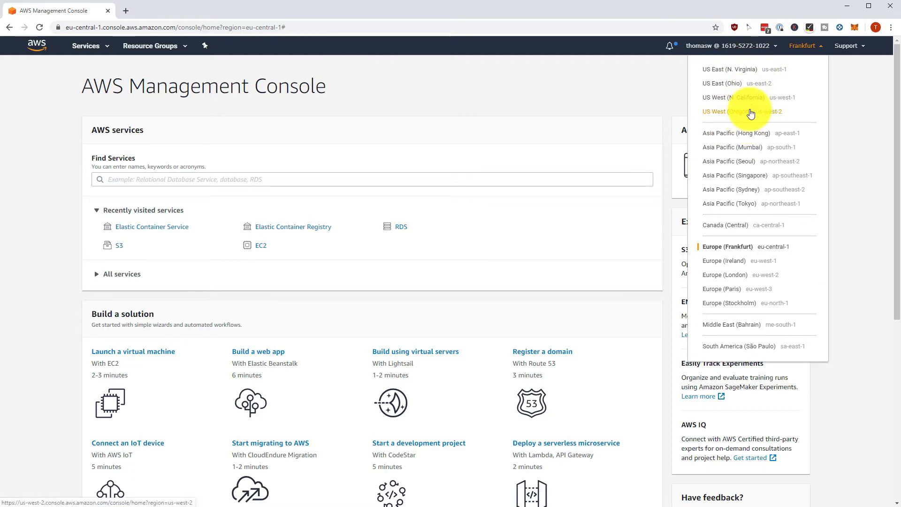
left_click(590, 244)
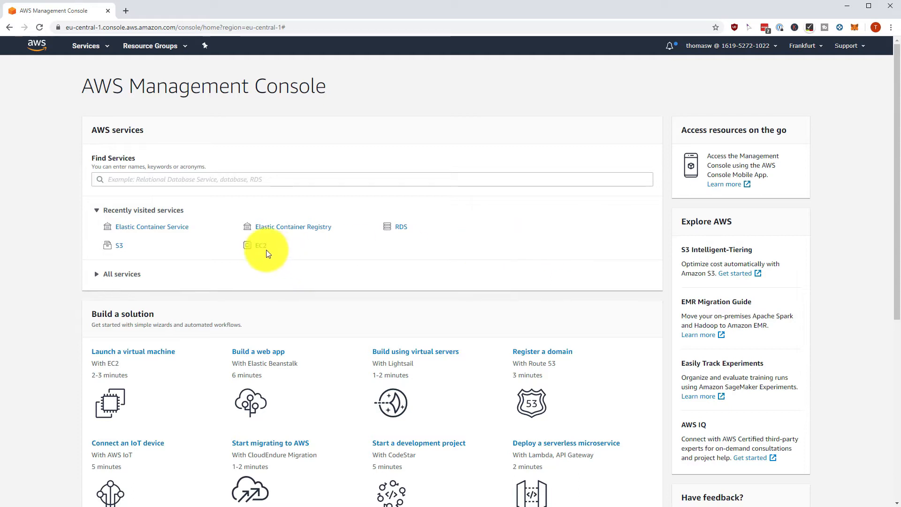
Search services for ec2 and open the EC2 dashboard.
left_click(184, 183)
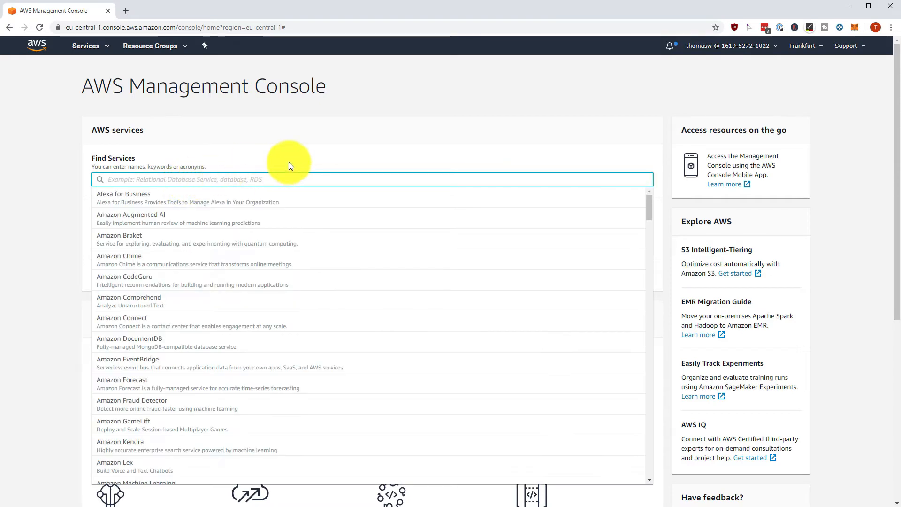
type("ec2")
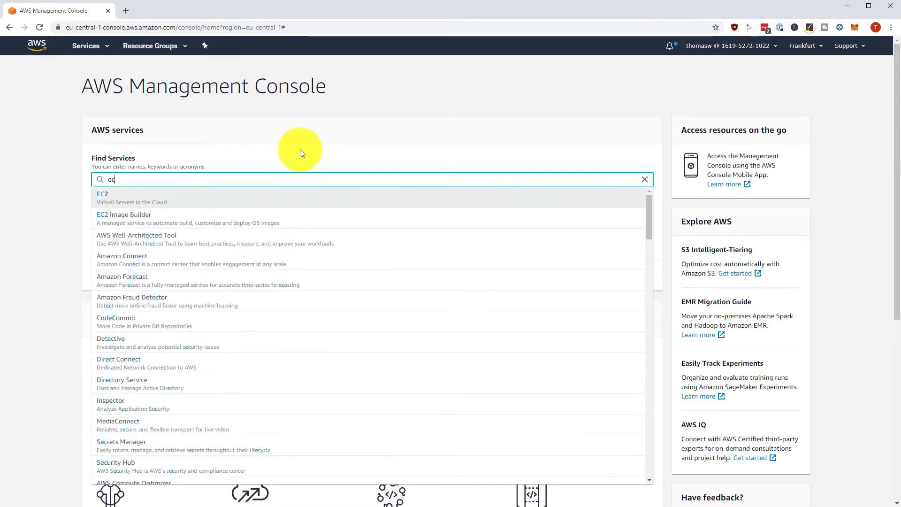
left_click(141, 203)
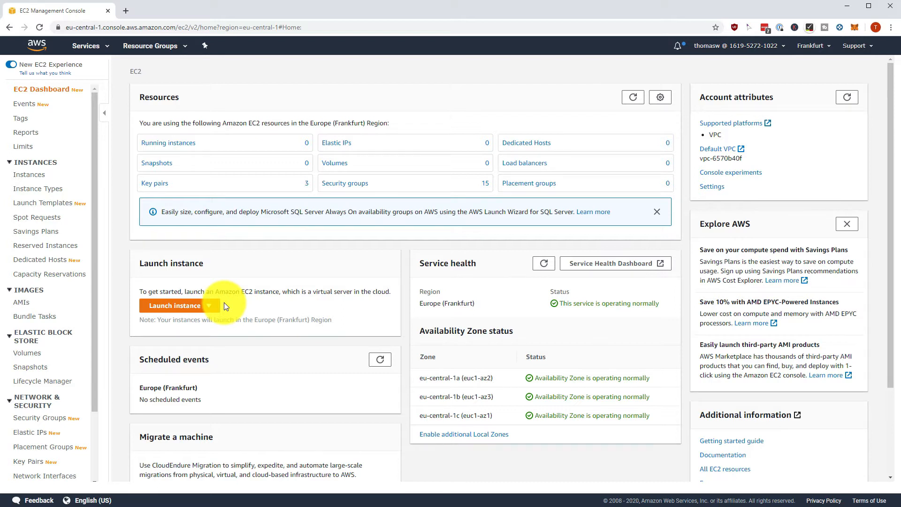
left_click_drag(96, 269, 98, 342)
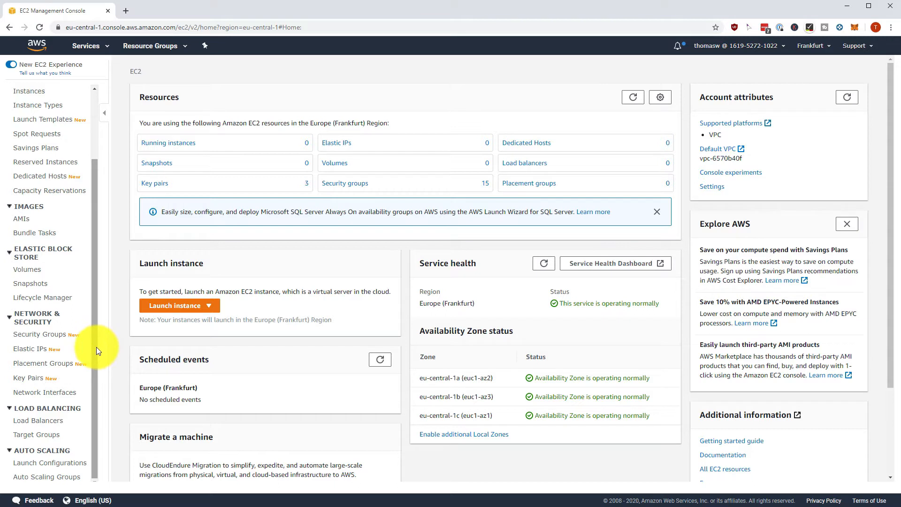
Go to Key Pairs under Network & Security and start a new key pair.
left_click(34, 383)
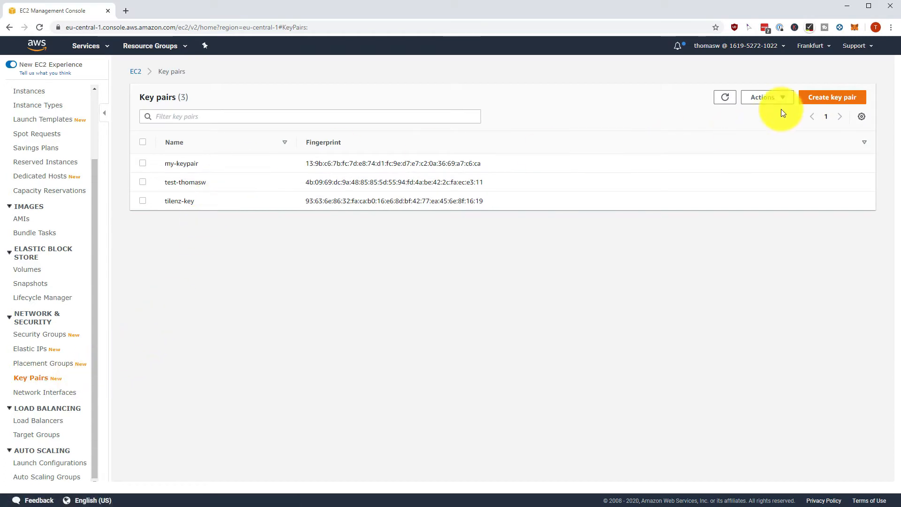
left_click(845, 99)
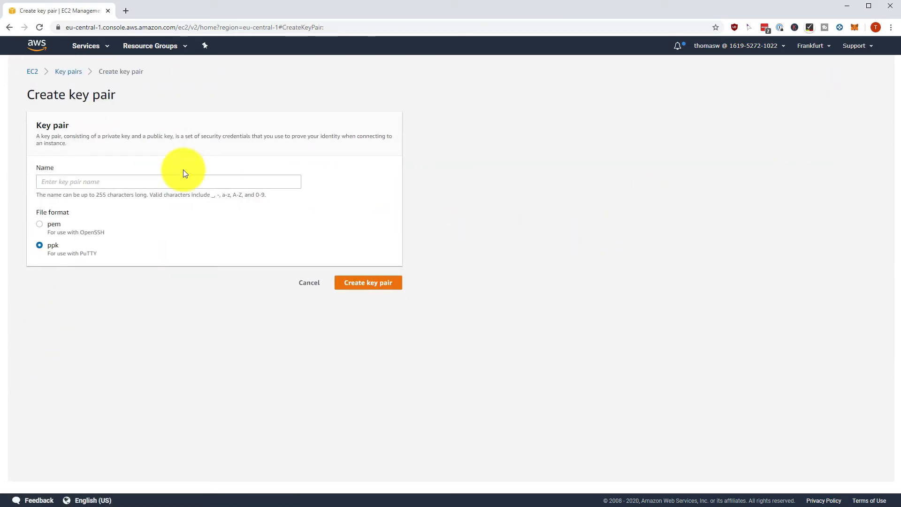
Create a key pair named my-aws-keypair in pem format.
left_click(143, 181)
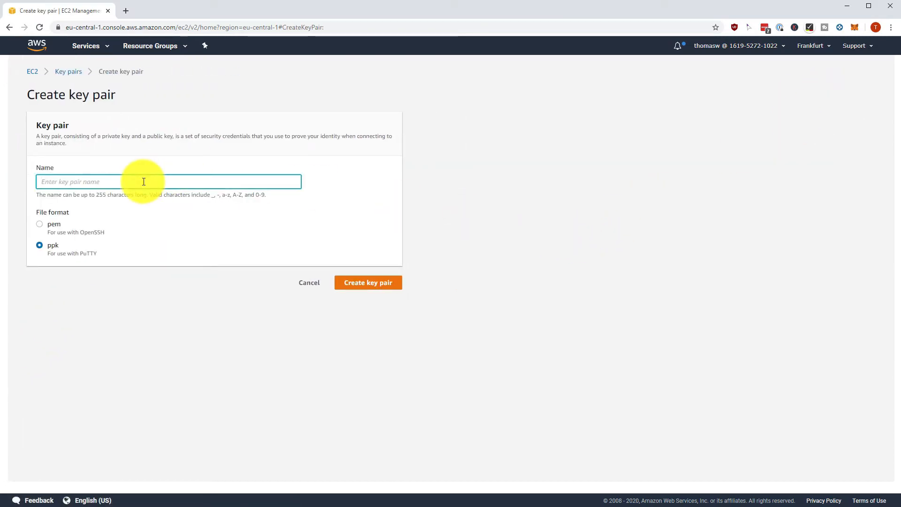
type("my-aws-keypair")
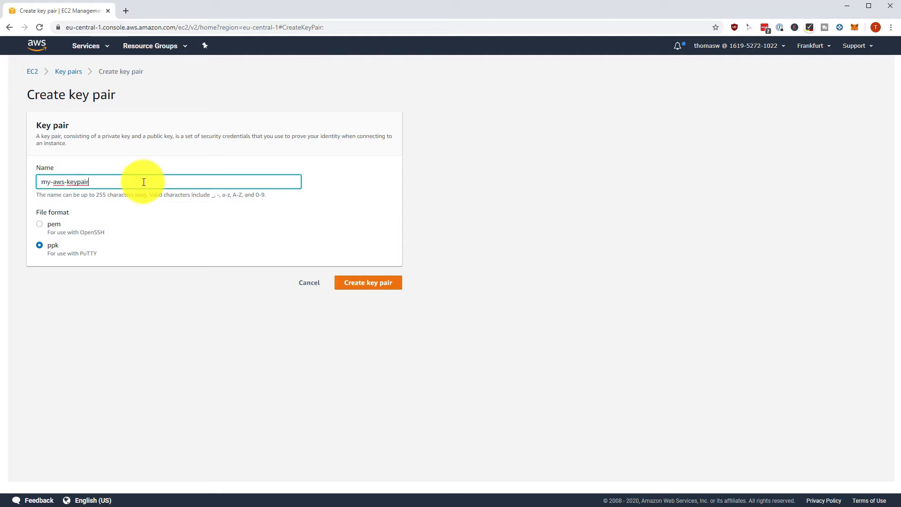
left_click(40, 224)
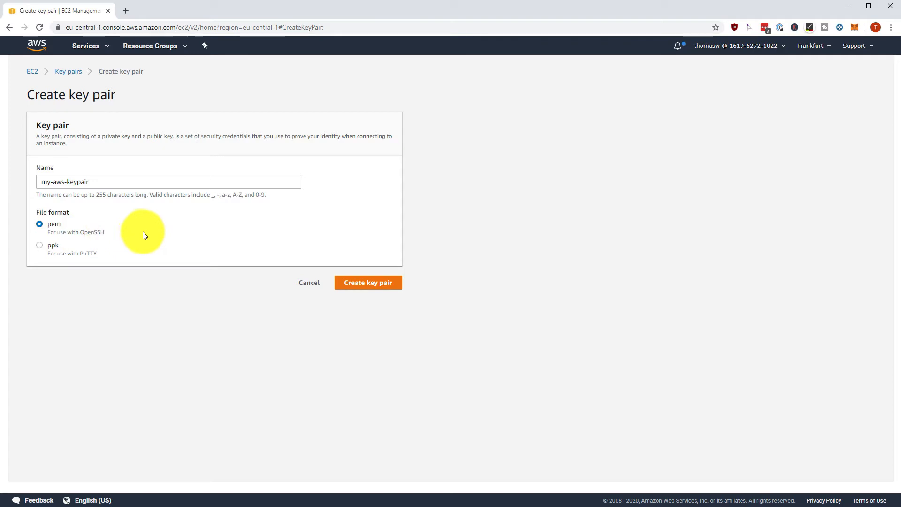
left_click(369, 286)
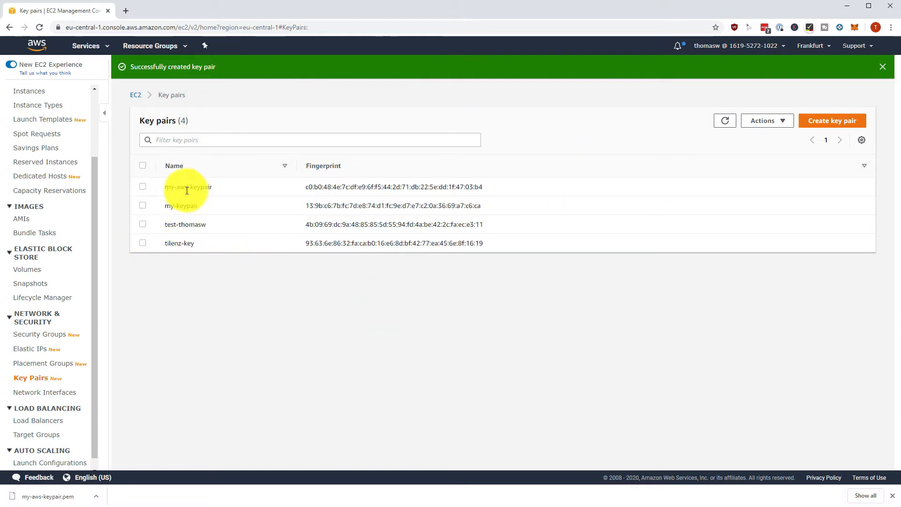
Show the downloaded my-aws-keypair.pem file in its folder from the downloads bar.
left_click(143, 187)
left_click(143, 188)
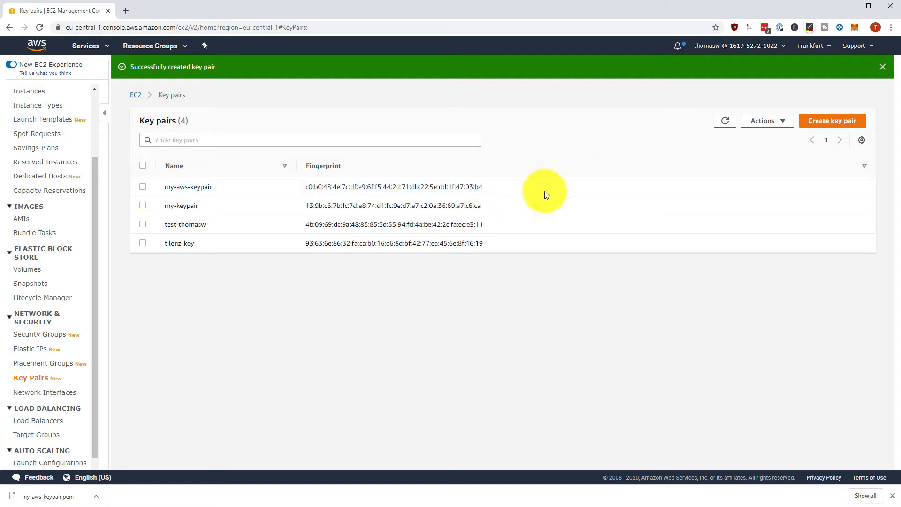
left_click(94, 501)
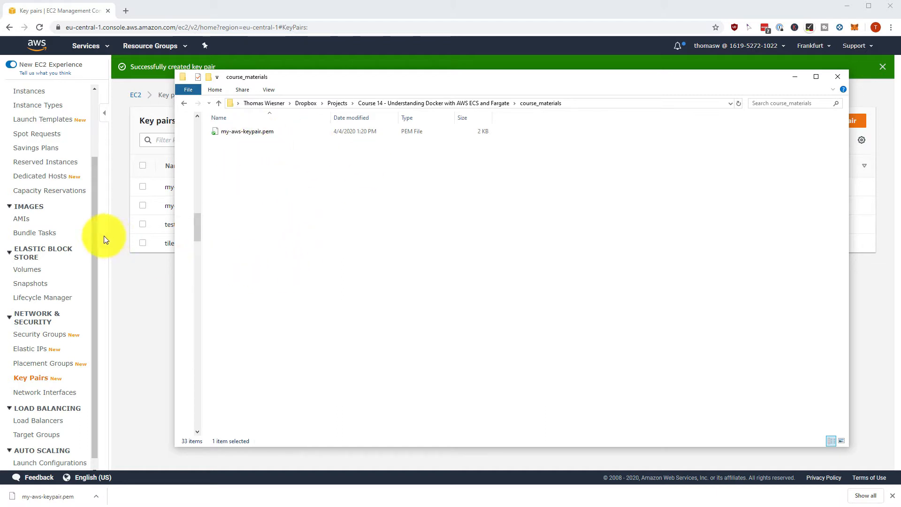
Bring the browser in front of File Explorer to show the EC2 key pairs list again.
left_click_drag(96, 226, 92, 137)
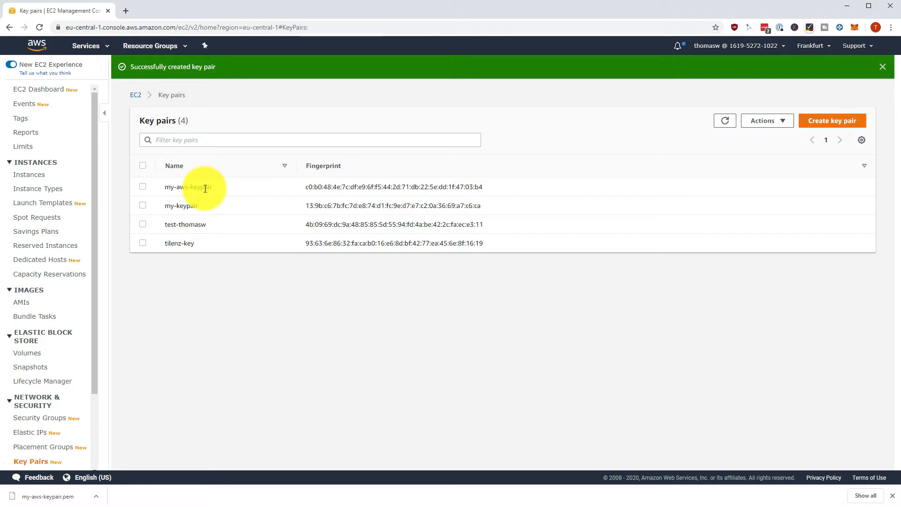
From the EC2 Dashboard, choose Launch instance from the Launch instance dropdown.
left_click(42, 95)
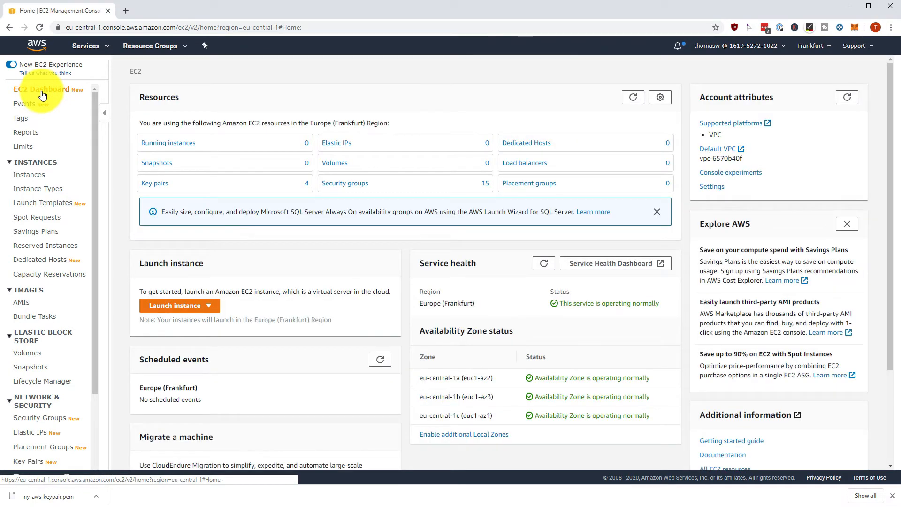
left_click(201, 307)
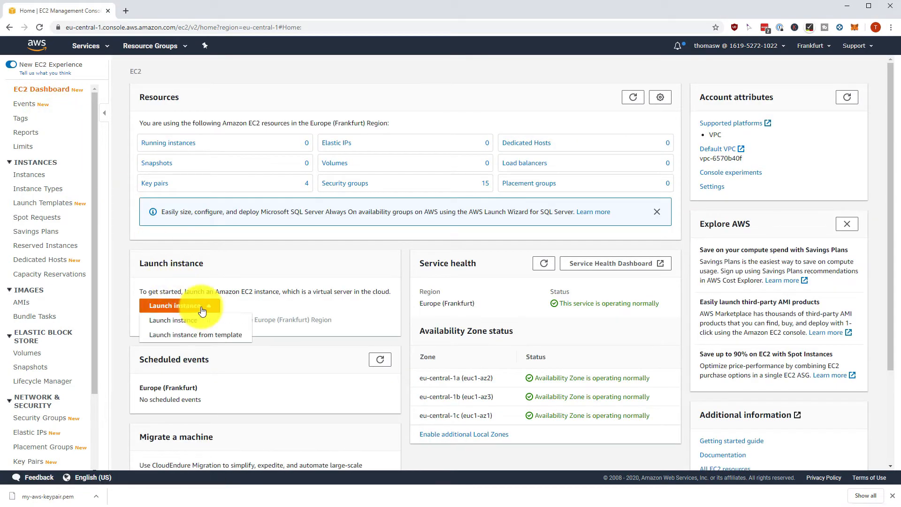
left_click(205, 321)
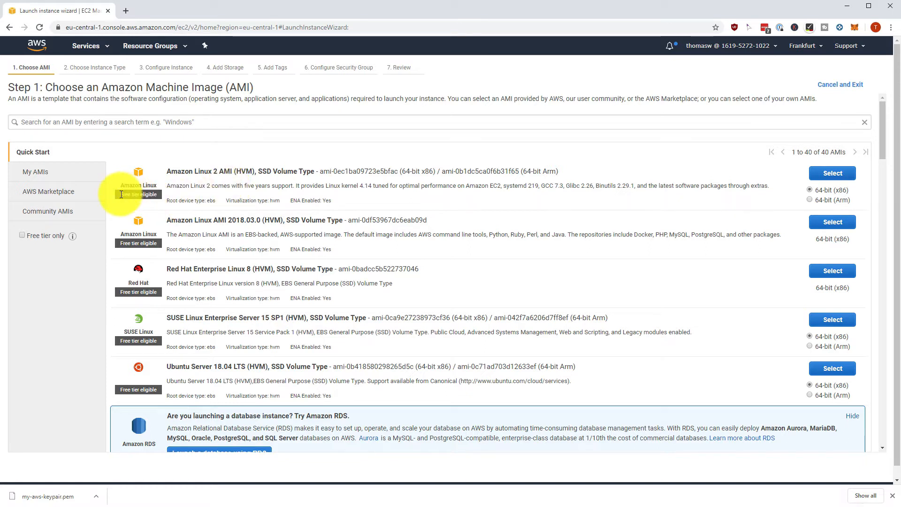
Select the free-tier Amazon Linux 2 AMI (HVM), SSD Volume Type, 64-bit (x86).
left_click_drag(121, 194, 157, 193)
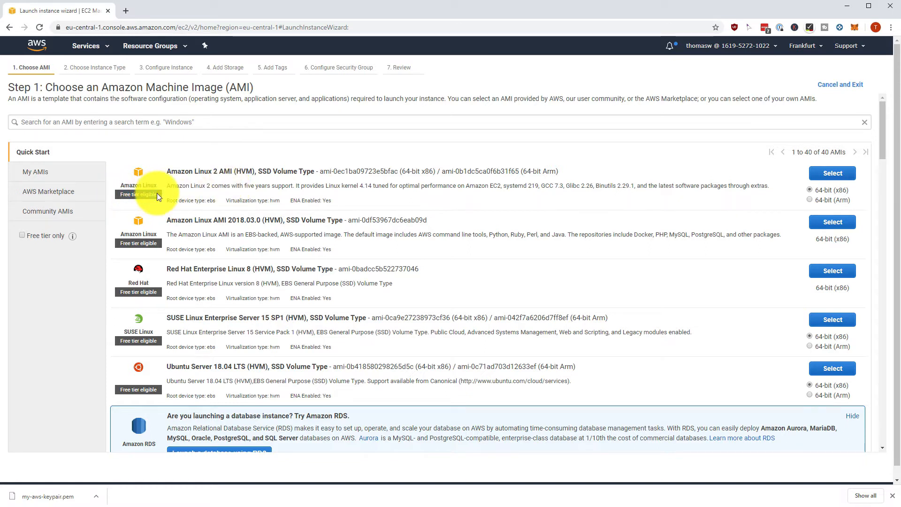
double_click(233, 171)
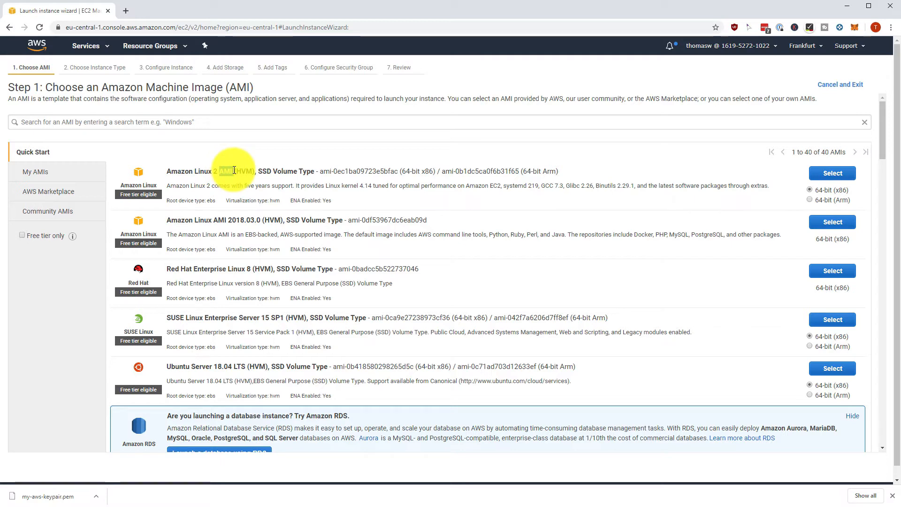
left_click(834, 176)
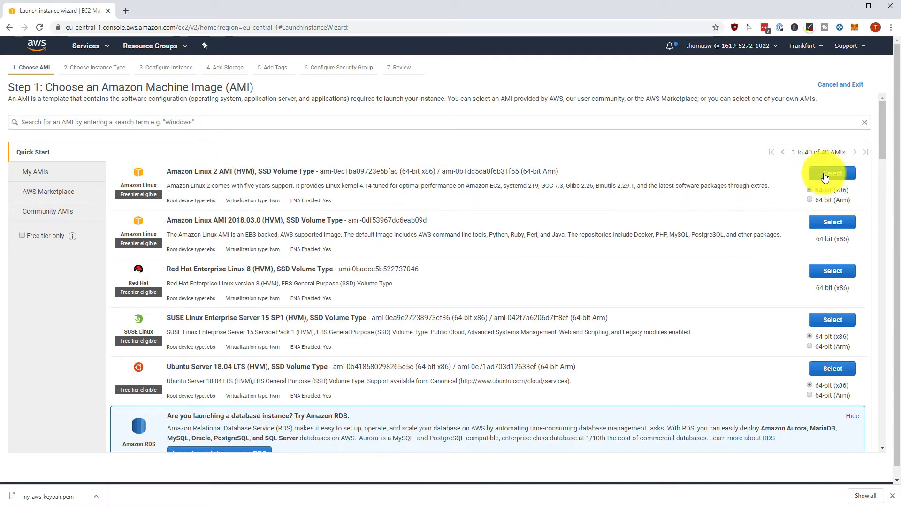
left_click(822, 177)
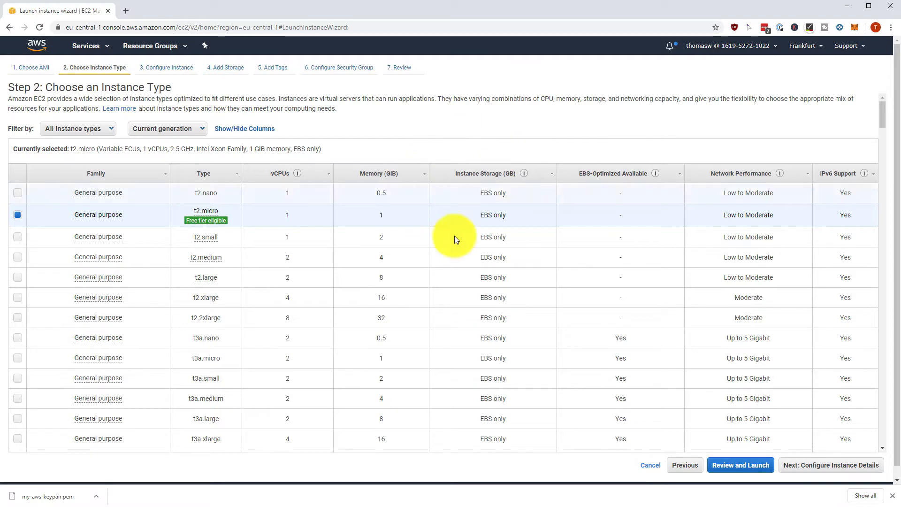
Keep the t2.micro instance type and continue to Configure Instance Details.
mouse_move(99, 257)
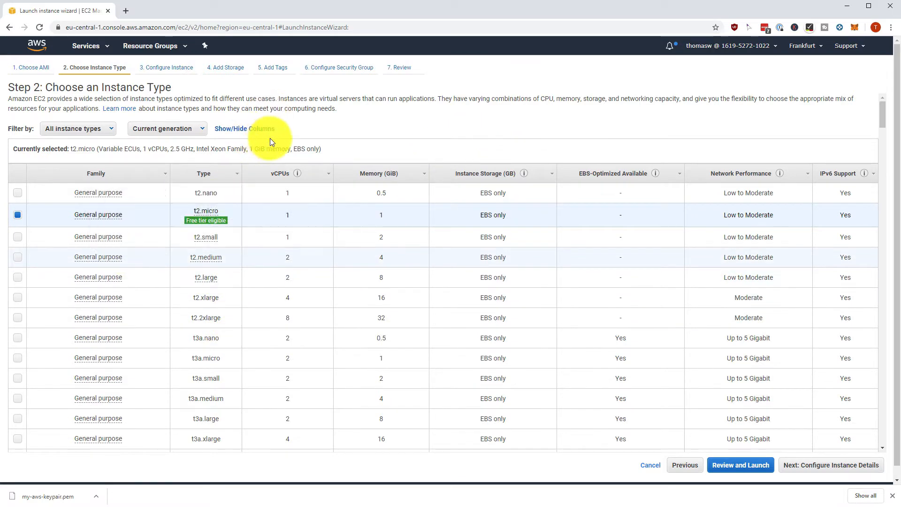
mouse_move(207, 215)
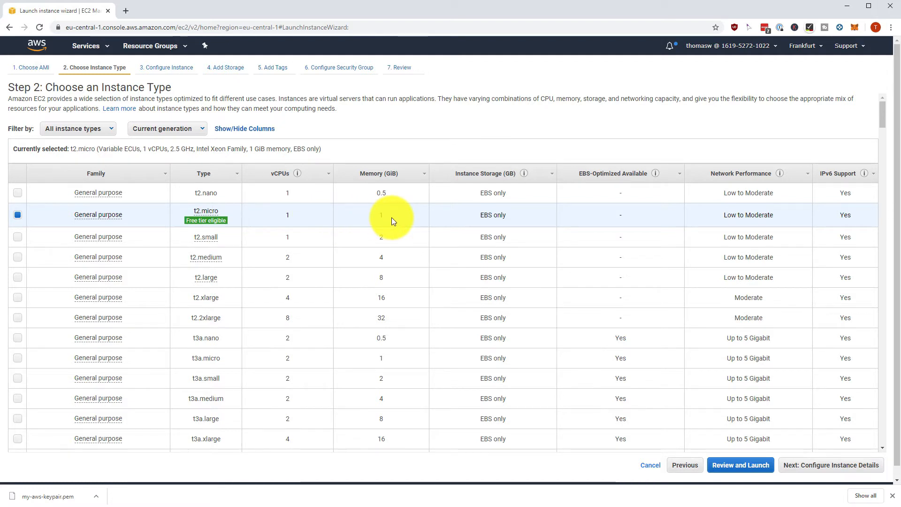
left_click(861, 472)
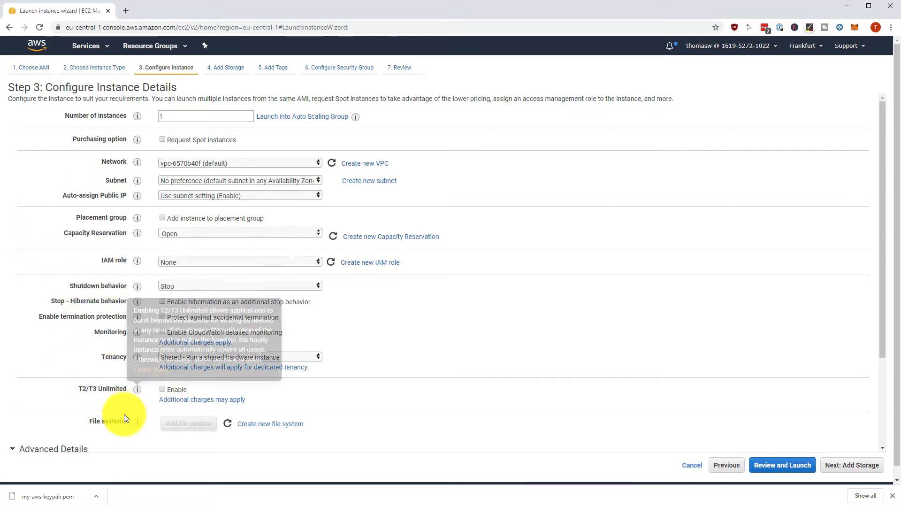
Leave public IP auto-assignment unchanged and set Shutdown behavior to Terminate under Advanced Details.
left_click(44, 450)
scroll(457, 425, "down", 3)
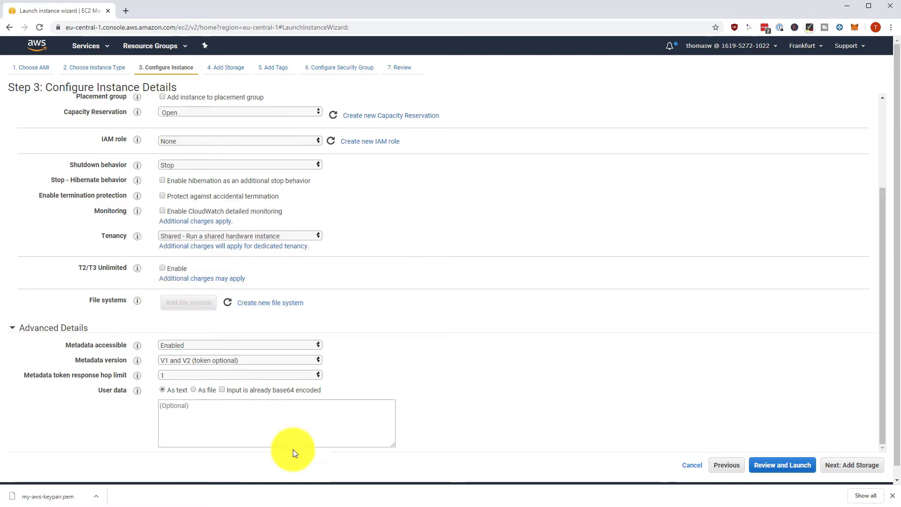
scroll(498, 387, "up", 3)
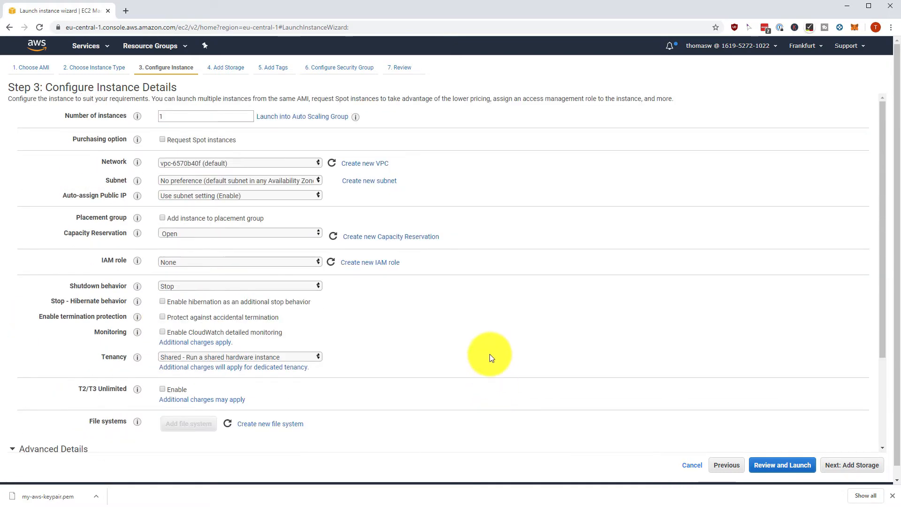
left_click(233, 196)
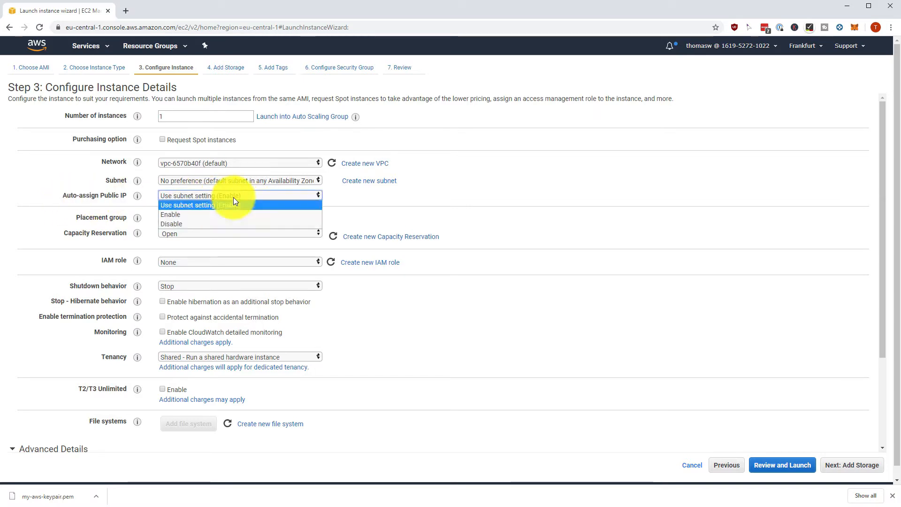
left_click(188, 198)
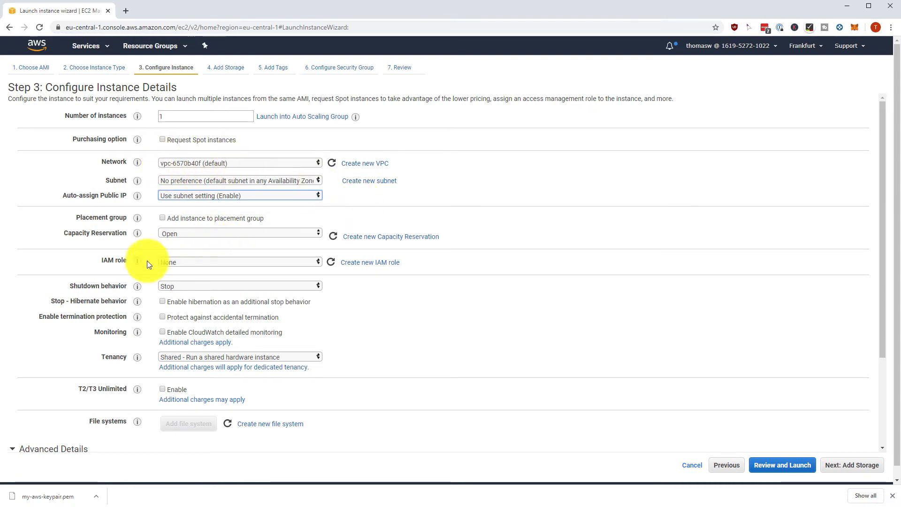
left_click(197, 285)
left_click(195, 306)
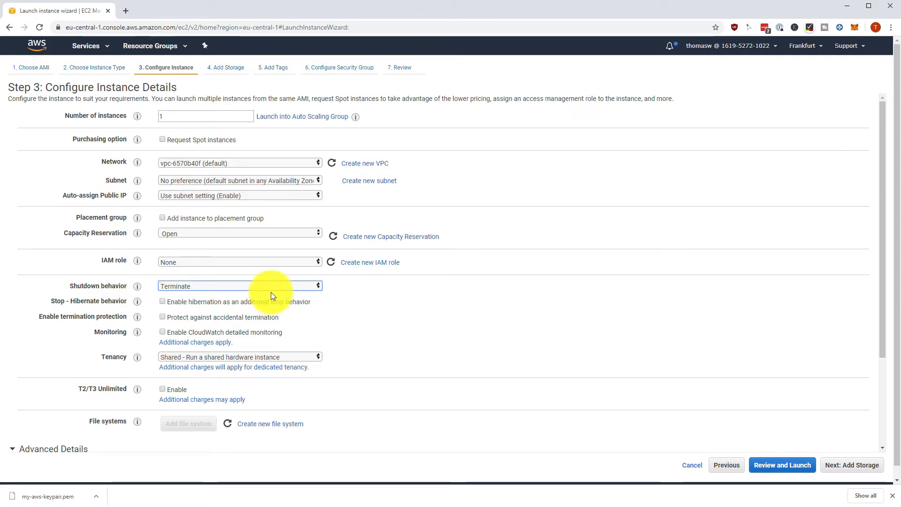
left_click(876, 469)
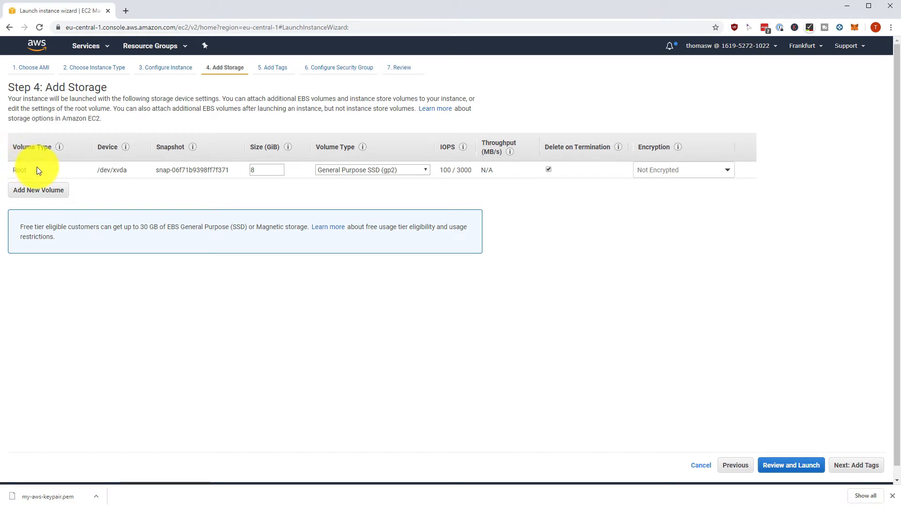
Leave the 8 GiB root volume's encryption at Not Encrypted and continue to Add Tags.
left_click(678, 172)
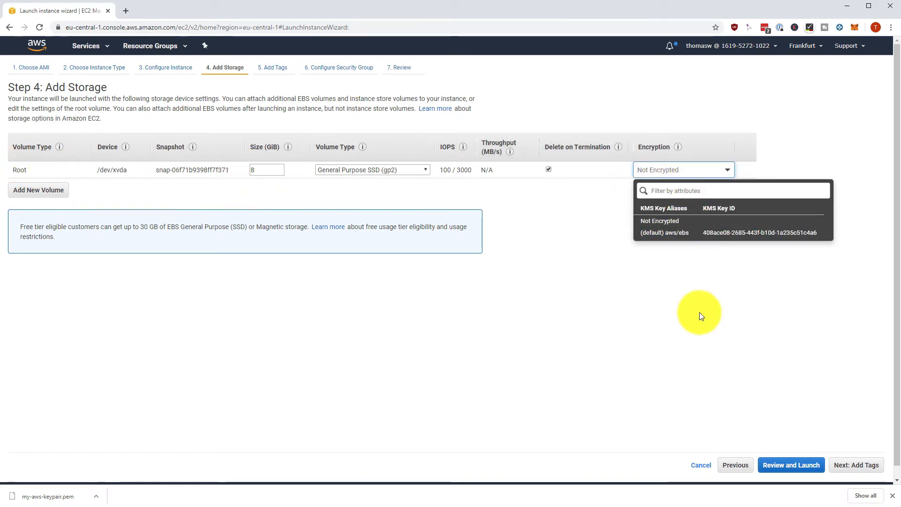
left_click(699, 312)
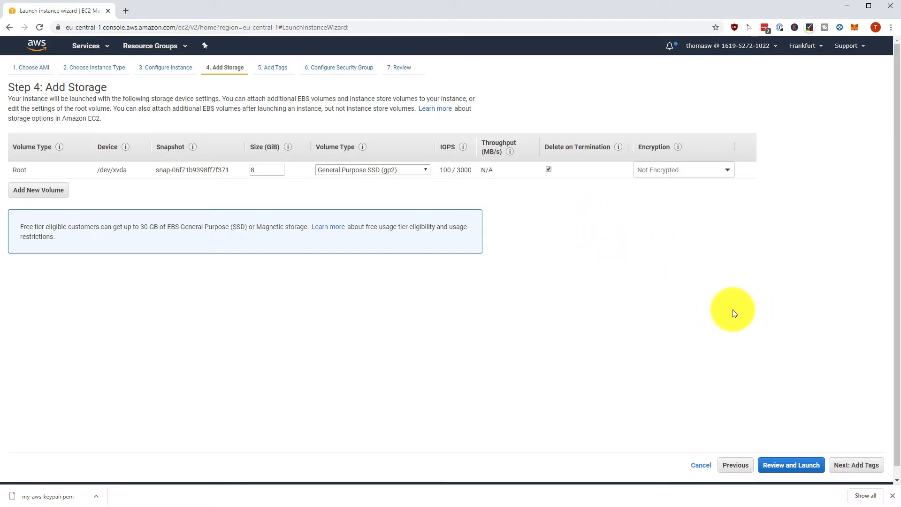
left_click(860, 467)
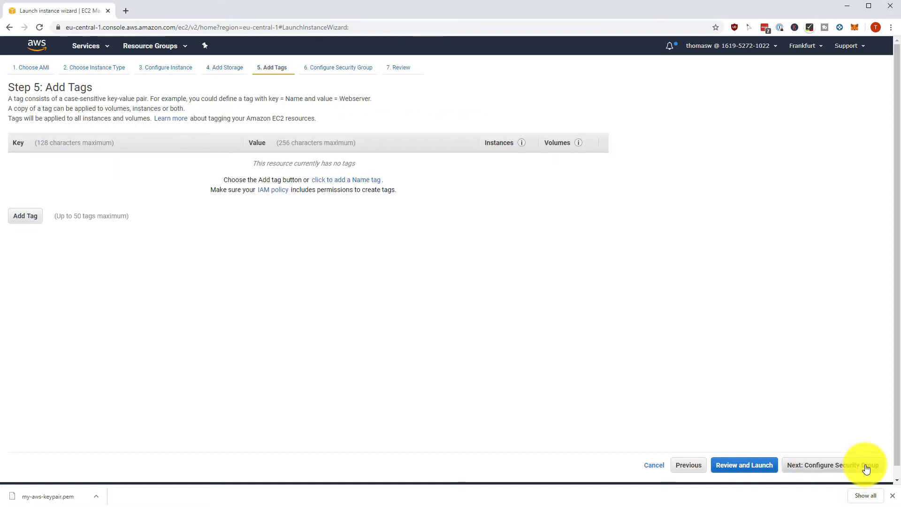
Skip tags, keep the new security group's SSH port 22 rule, and go to Review and Launch.
left_click(840, 468)
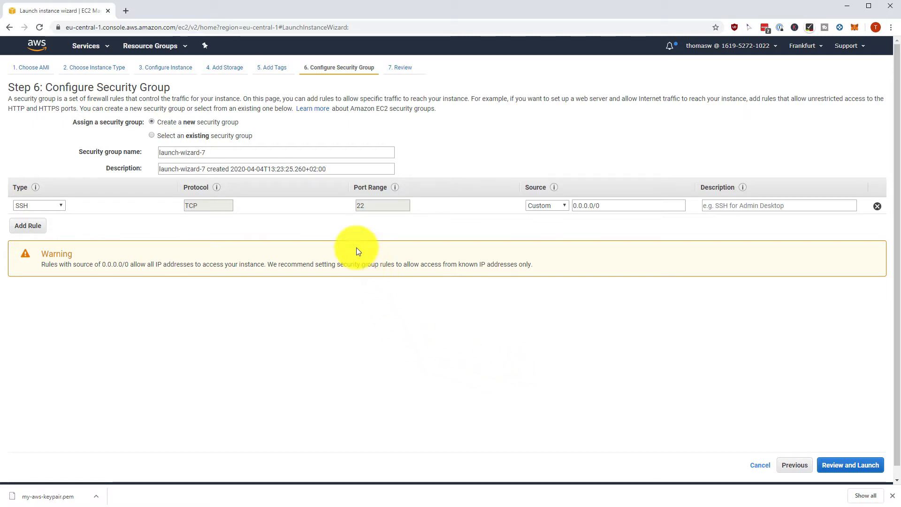
mouse_move(22, 188)
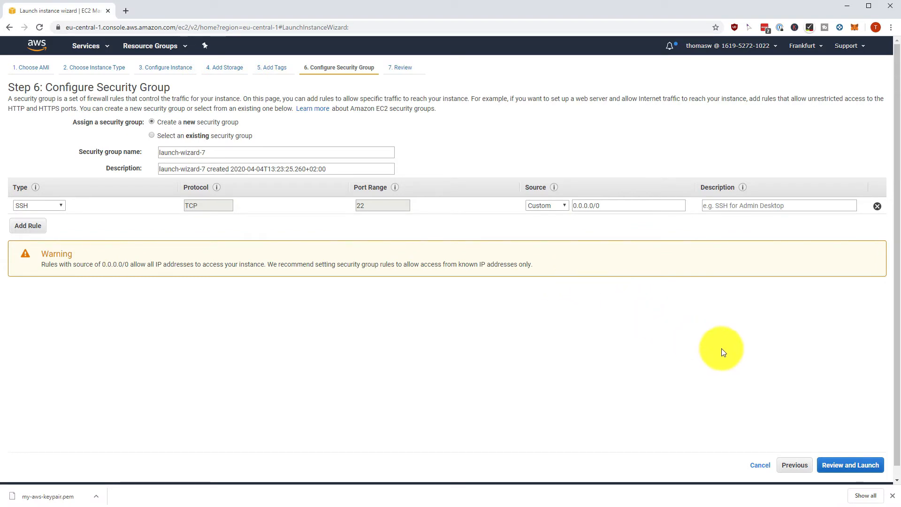
left_click(865, 467)
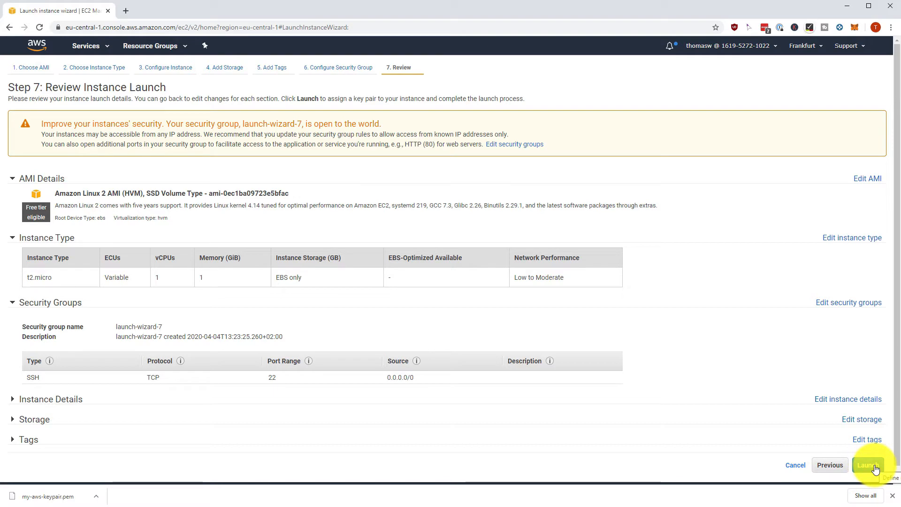
Launch with the existing key pair my-aws-keypair, acknowledging access to its private key file.
left_click(868, 465)
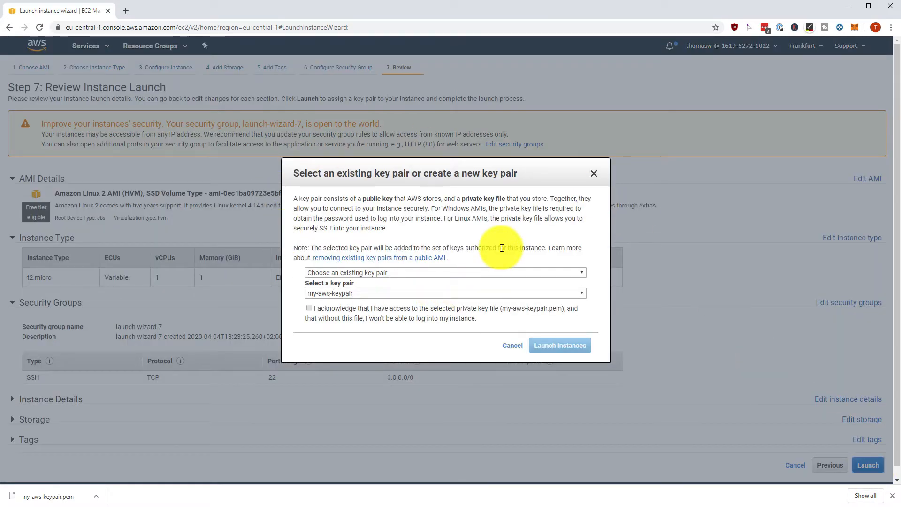
left_click(378, 273)
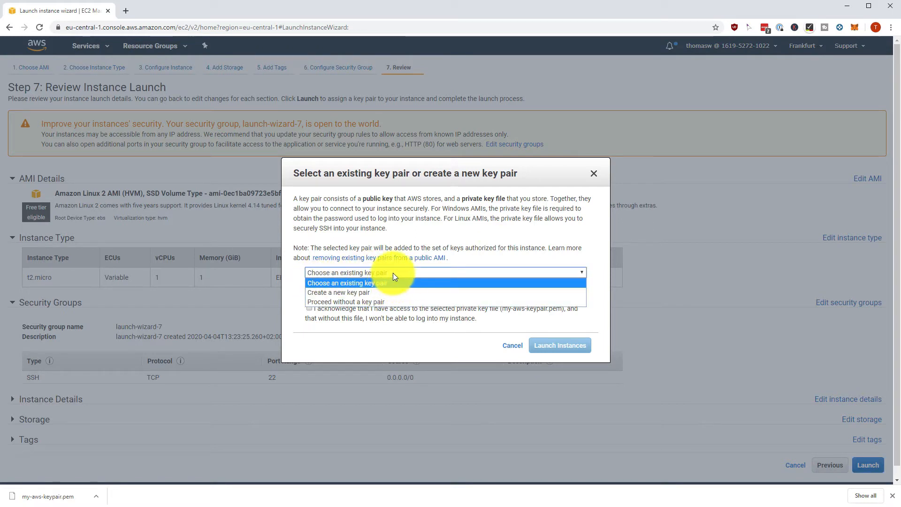
left_click(393, 274)
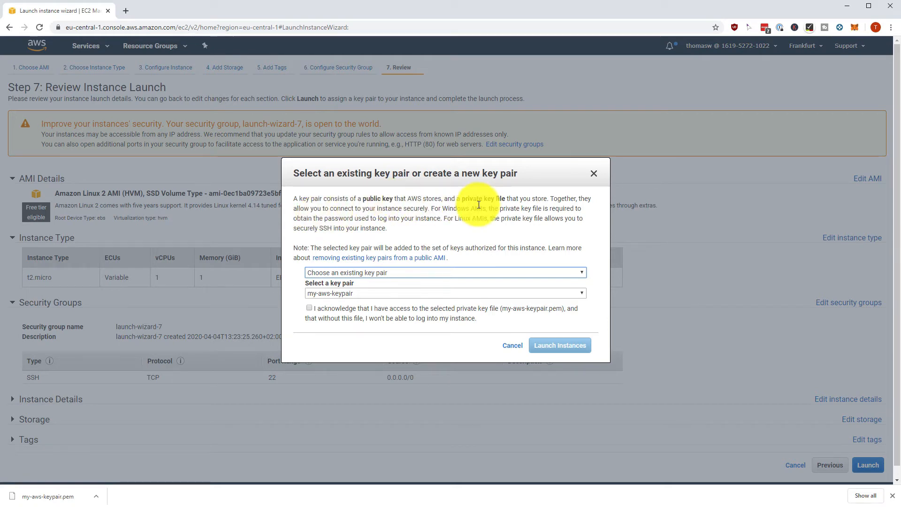
left_click(384, 294)
left_click(341, 303)
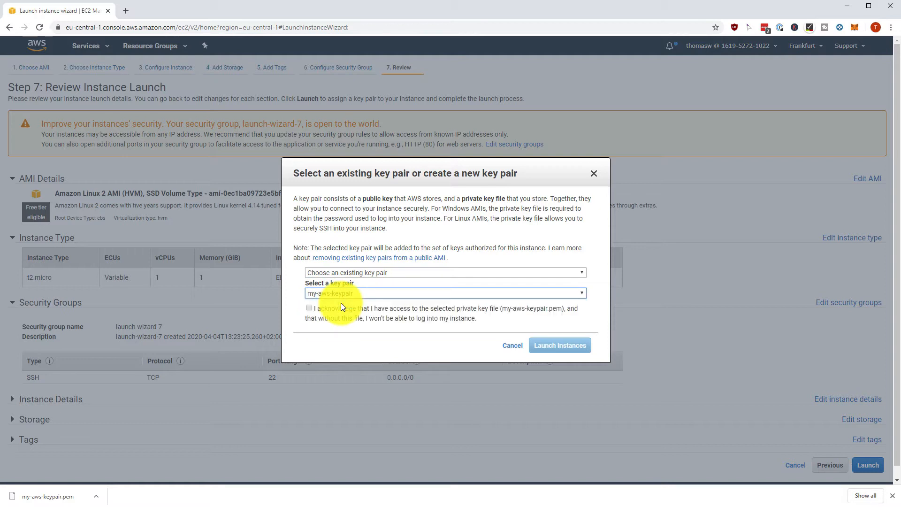
left_click(315, 311)
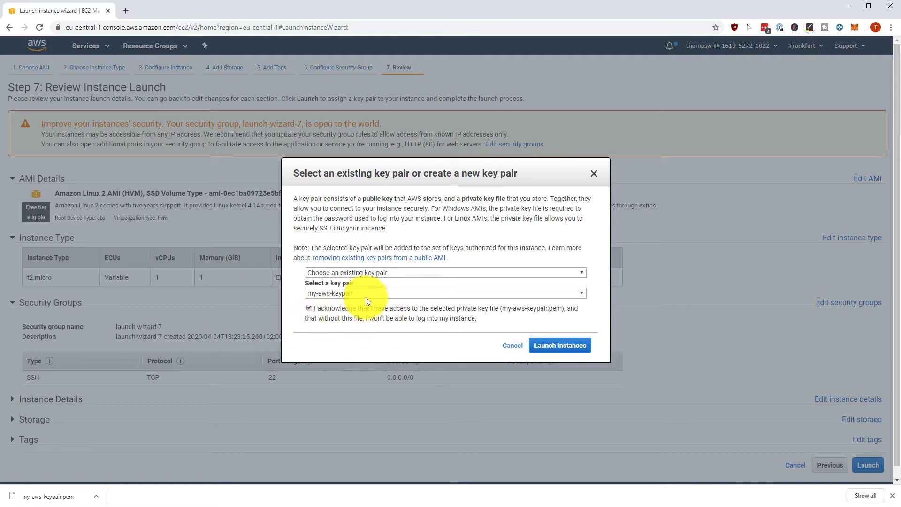
left_click(560, 346)
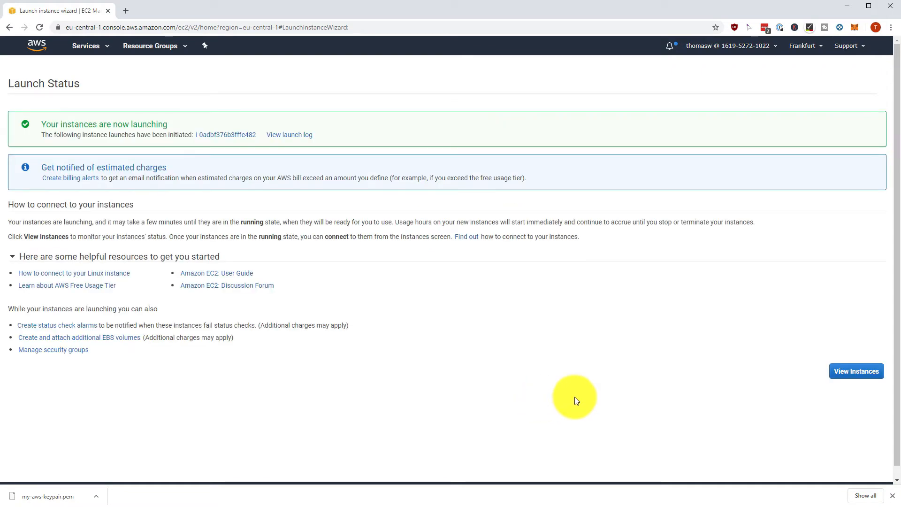
View the instances list and note the pending t2.micro's availability zone eu-central-1b.
left_click(865, 375)
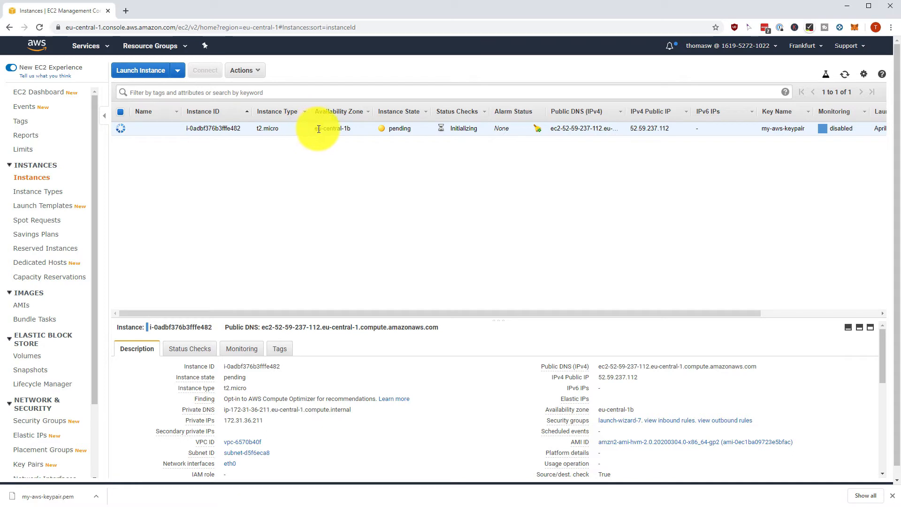
left_click_drag(315, 128, 352, 130)
Highlight the new instance's public IP 52.59.237.112 in the instances list.
left_click(351, 130)
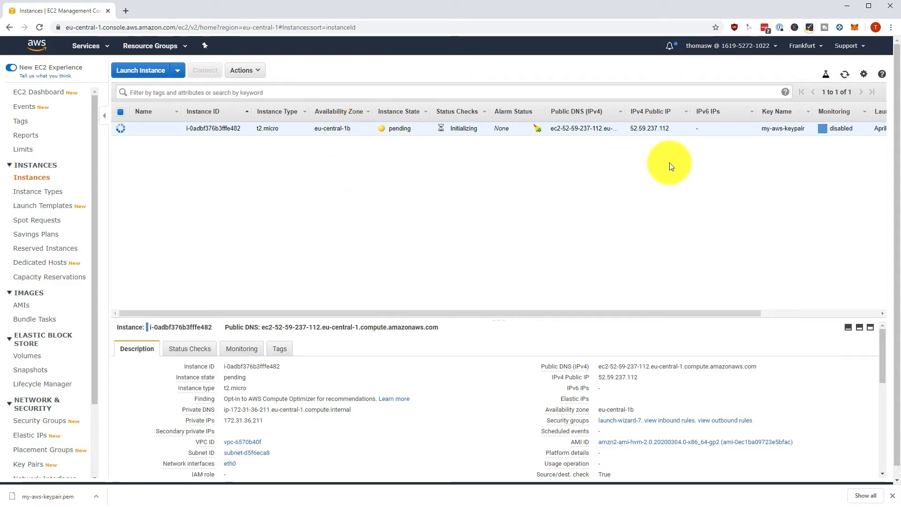
left_click_drag(676, 128, 630, 132)
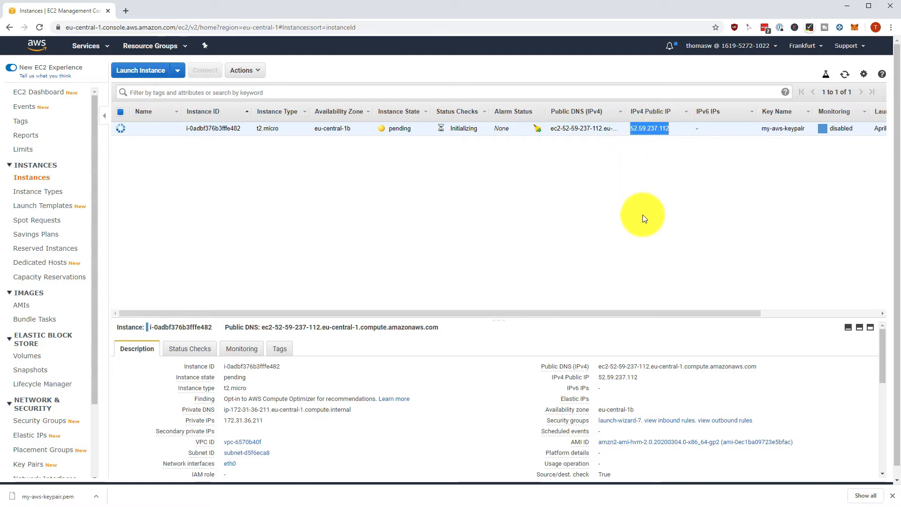
left_click(643, 217)
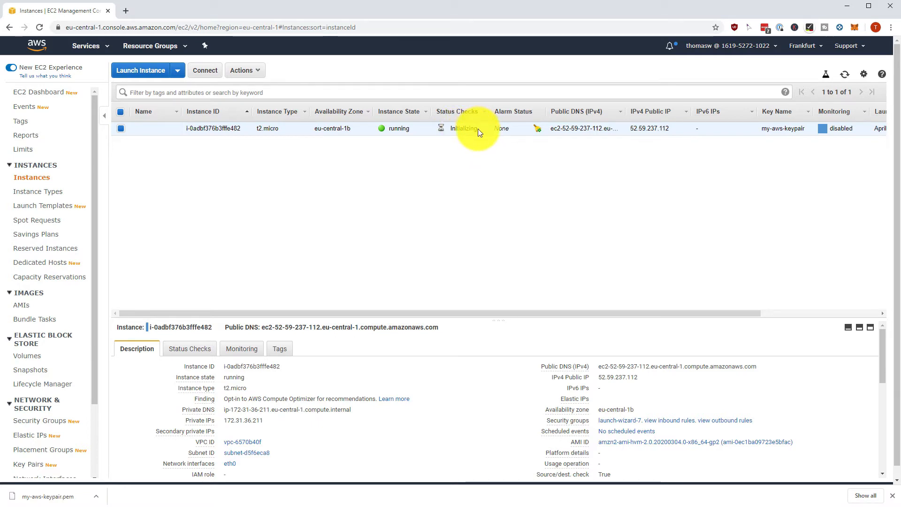
Verify 2/2 status checks passed on the Status Checks tab, then return to Description.
scroll(777, 98, "down", 1)
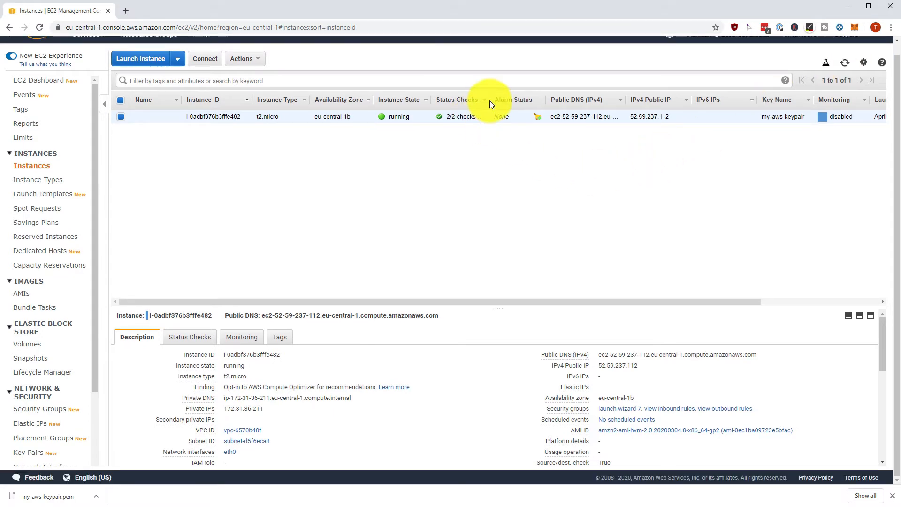
left_click(183, 338)
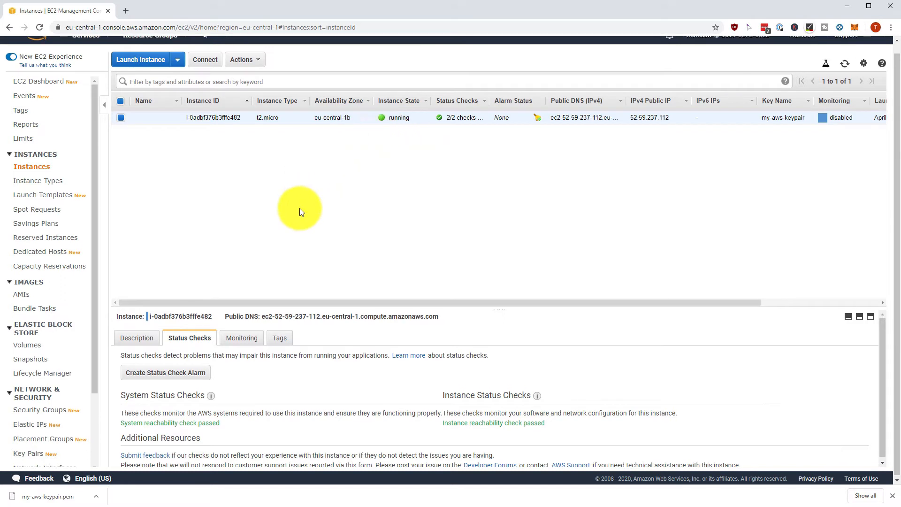
scroll(299, 210, "up", 1)
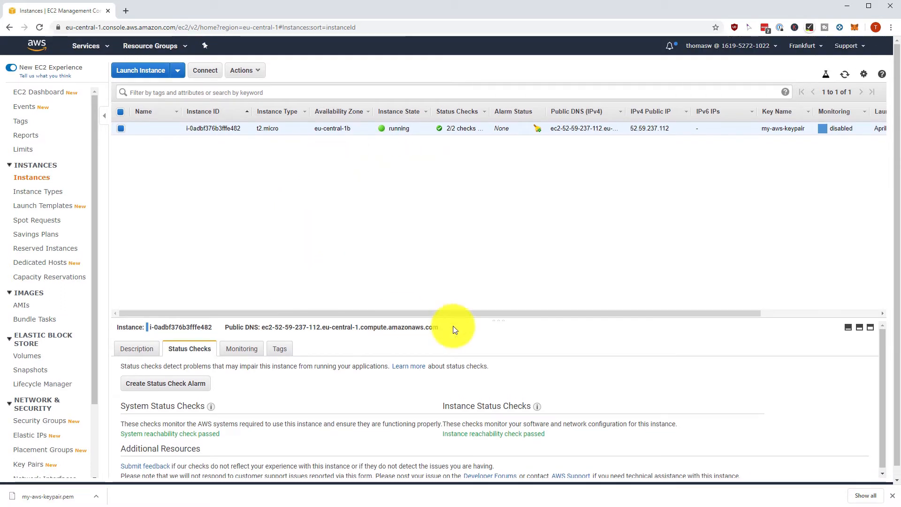
left_click(137, 348)
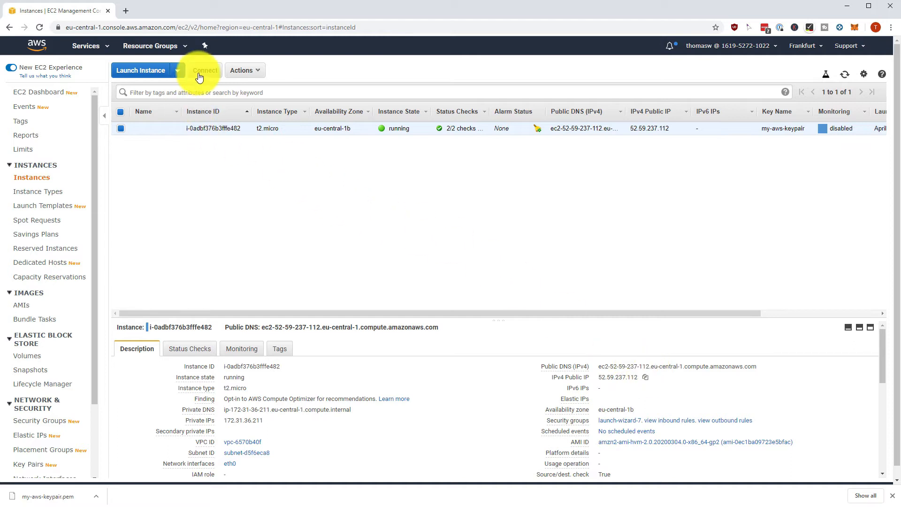
left_click(123, 129)
Open the instance's connection instructions and select the chmod 400 and example ssh command text.
left_click(123, 130)
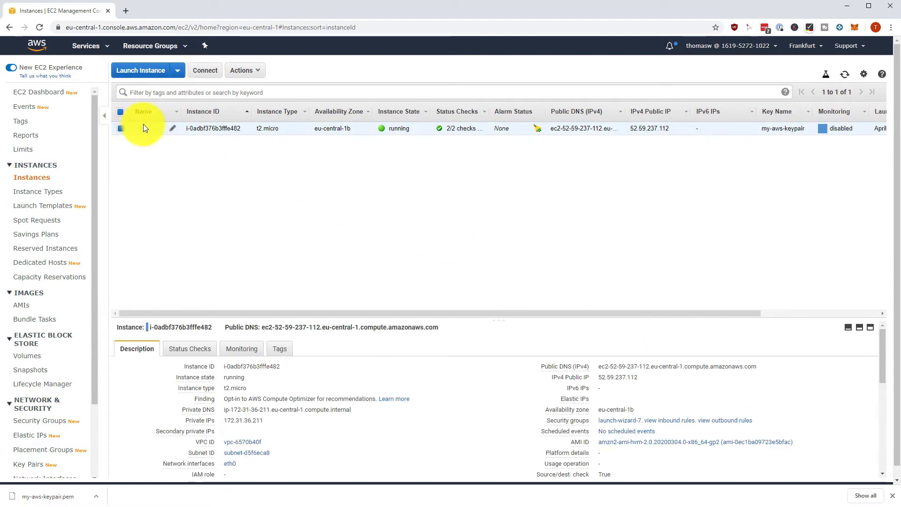
left_click(205, 73)
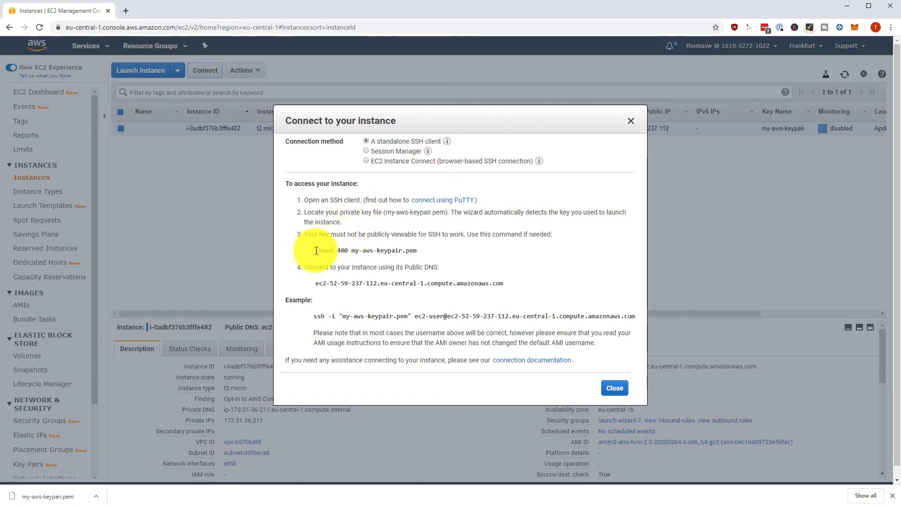
left_click_drag(315, 251, 417, 252)
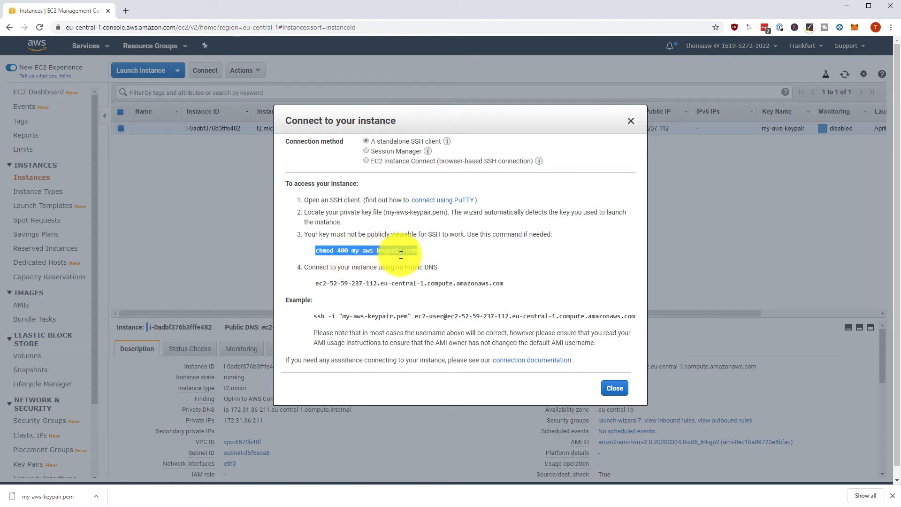
left_click_drag(311, 286, 515, 287)
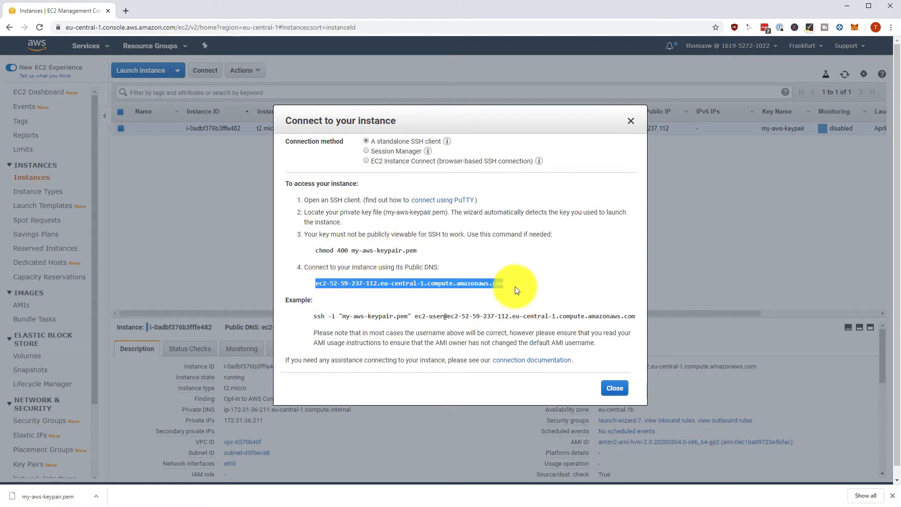
left_click(314, 317)
left_click_drag(328, 315, 632, 316)
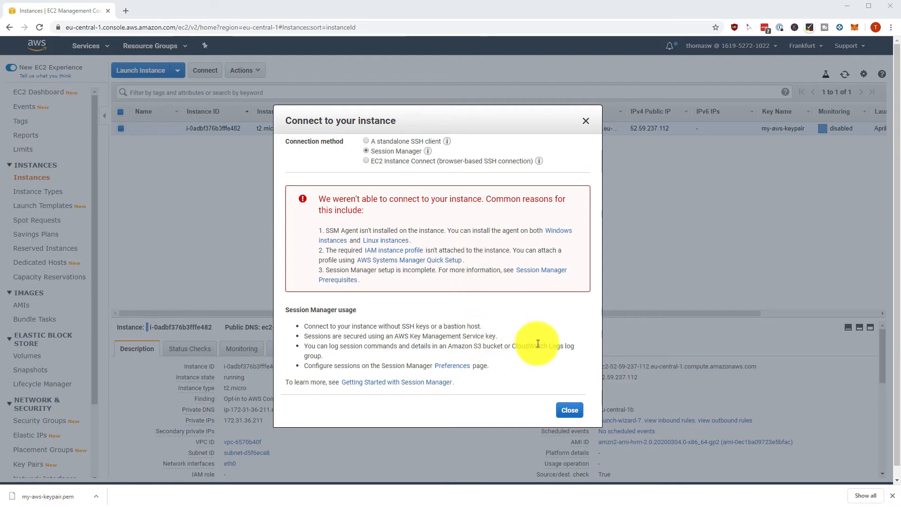
Copy the example ssh command for a standalone SSH client, then switch to File Explorer.
left_click(367, 161)
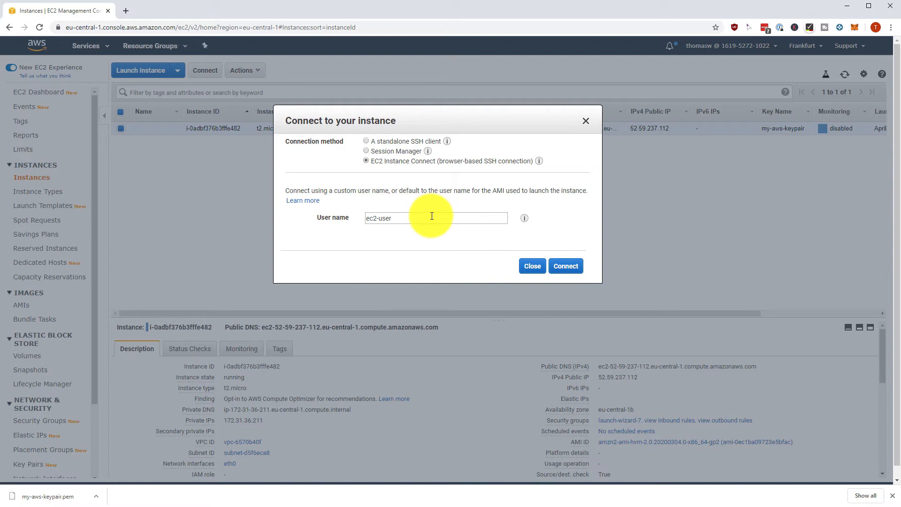
left_click(368, 141)
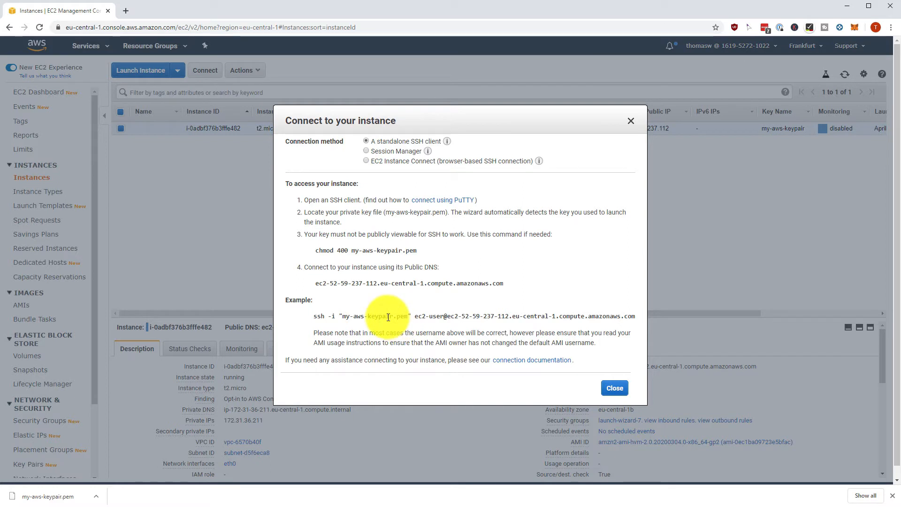
triple_click(472, 317)
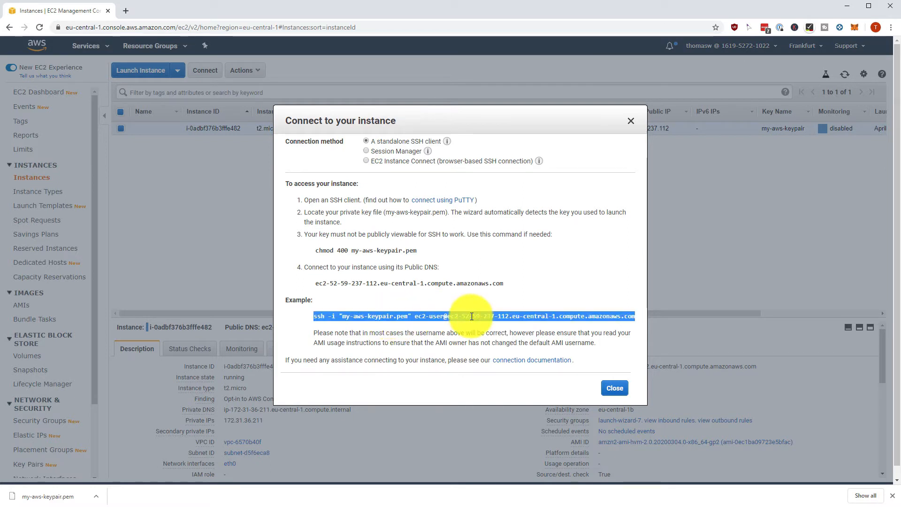
right_click(593, 318)
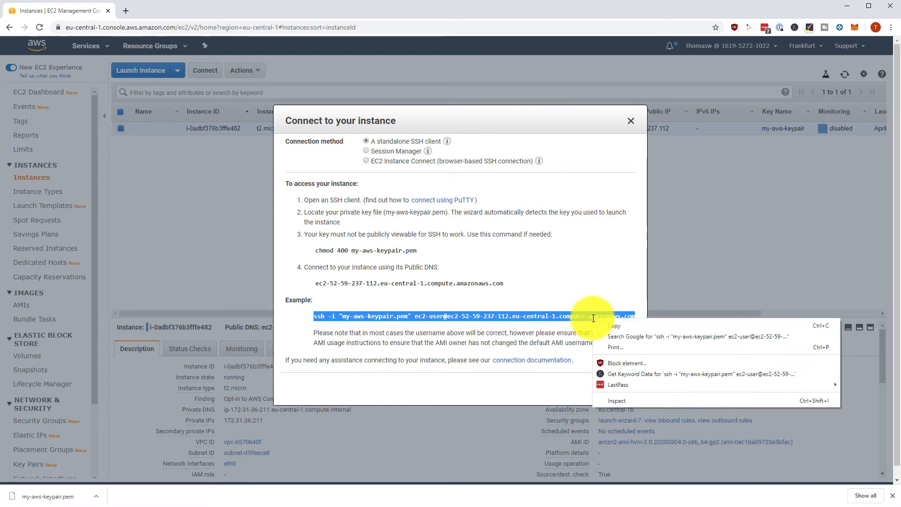
left_click(624, 327)
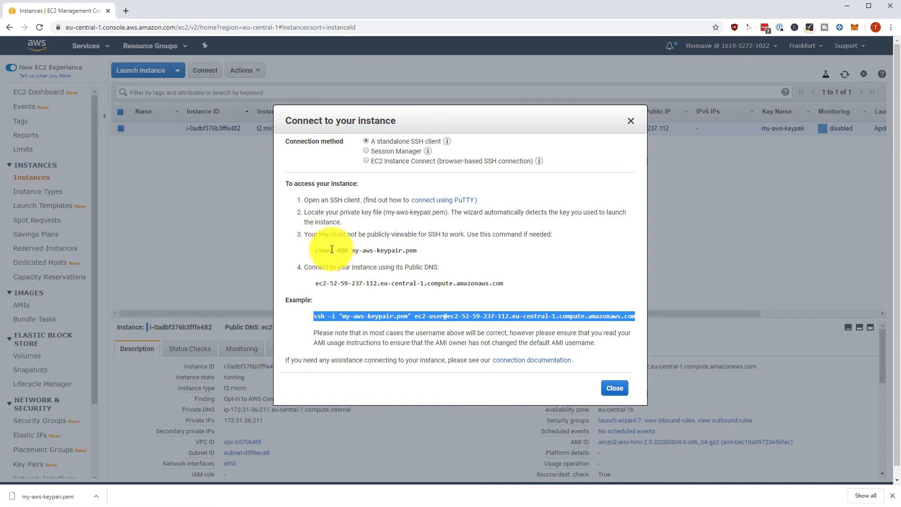
key("alt+Tab")
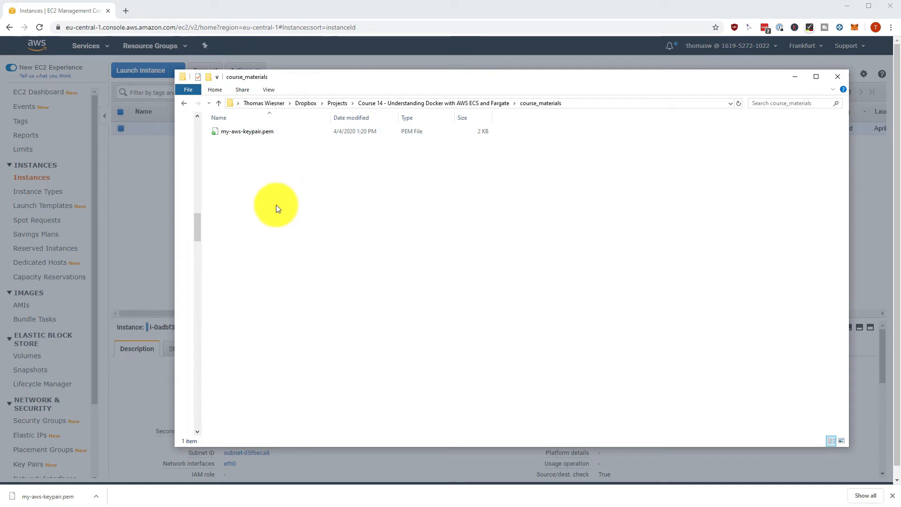
Open a PowerShell window in the course_materials folder and move it to the right.
right_click(233, 168)
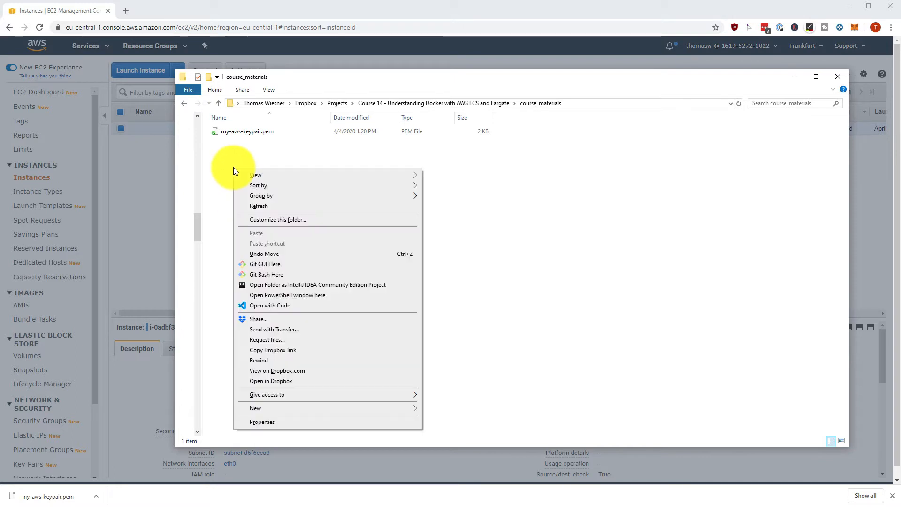
left_click(327, 297)
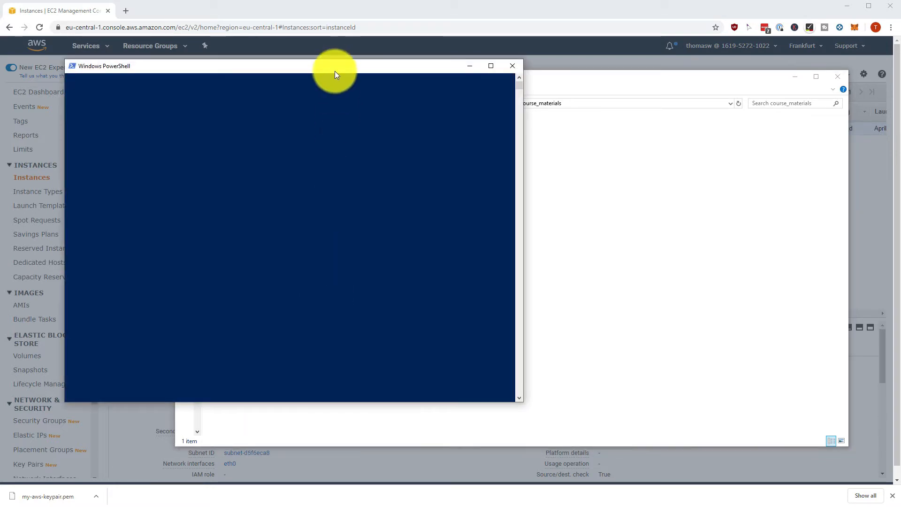
left_click_drag(336, 70, 605, 83)
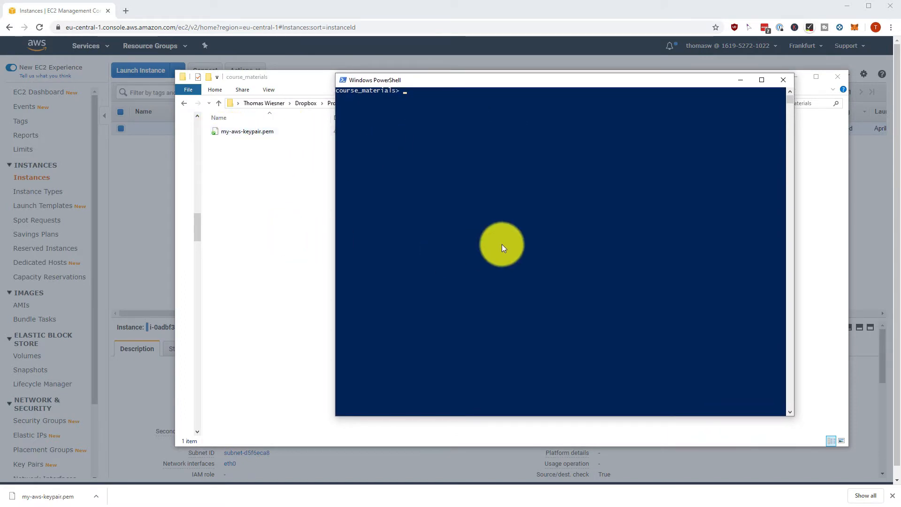
Paste and run the copied ssh command, answering 'yes' to trust the host key.
right_click(569, 213)
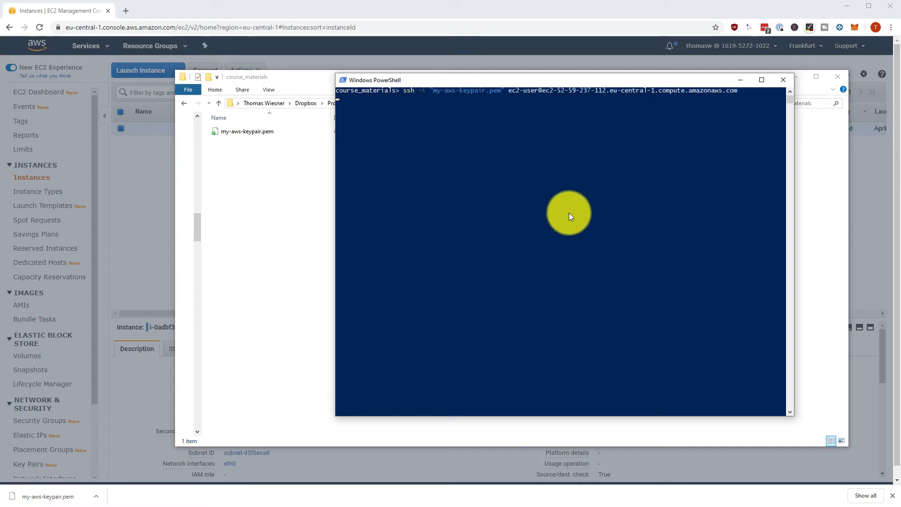
key("Return")
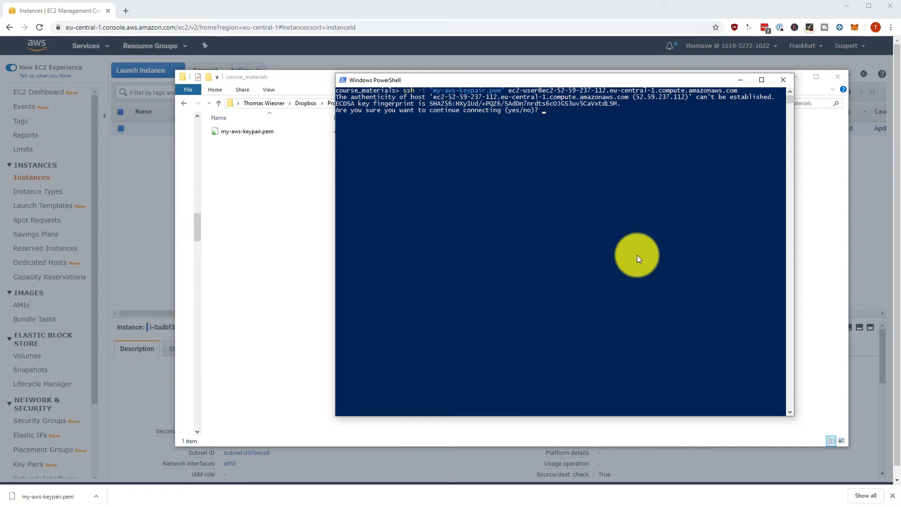
type("yes")
key("Return")
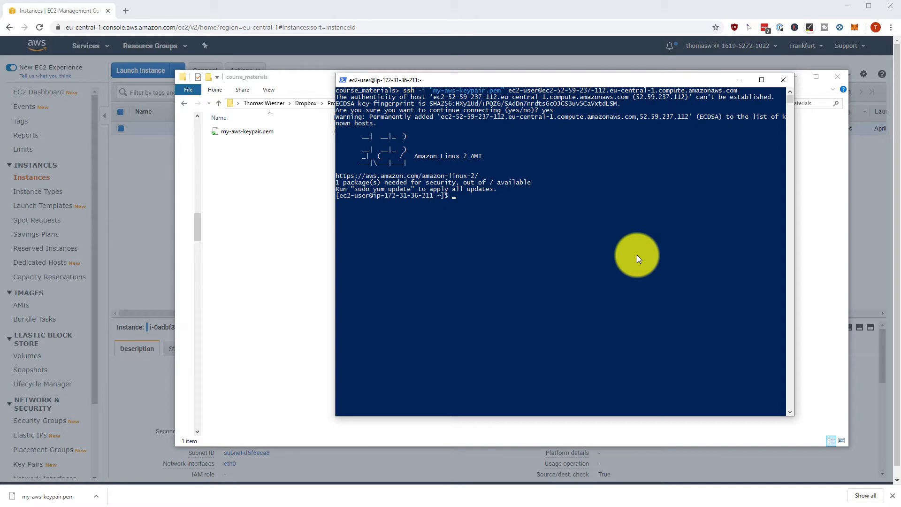
List the ec2-user home directory with ls, then return to the EC2 instance list.
type("ls")
key("Return")
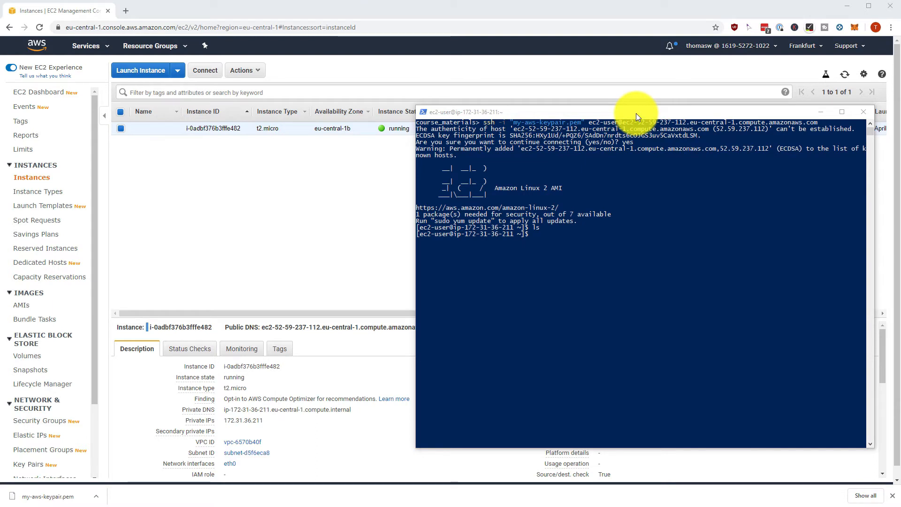
left_click(226, 231)
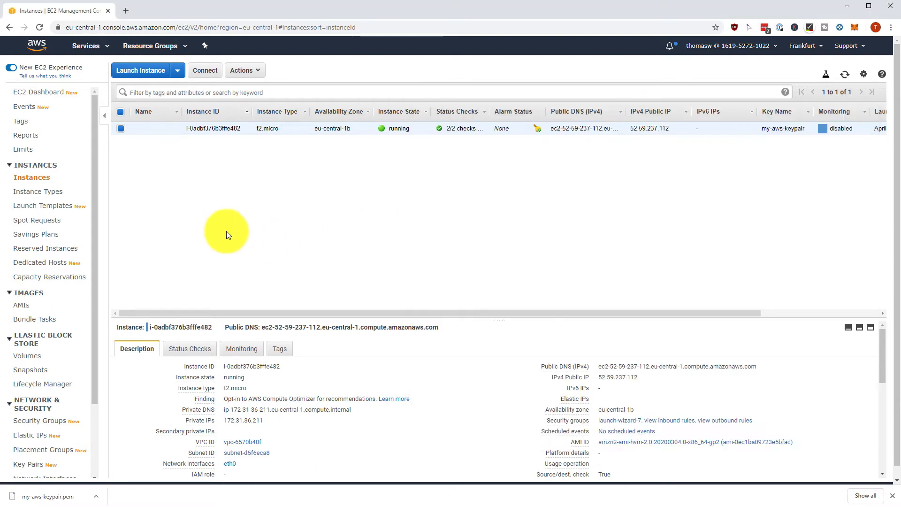
Move the SSH terminal window up and to the left.
right_click(224, 128)
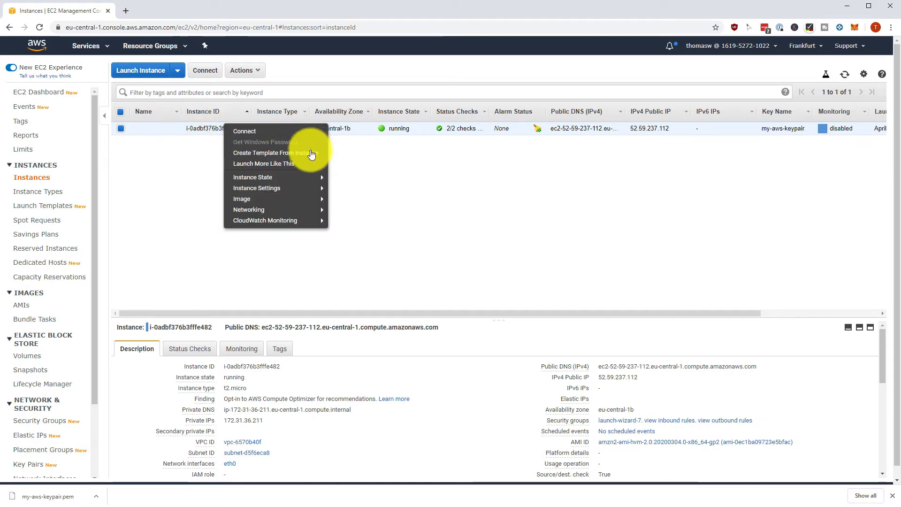
mouse_move(303, 178)
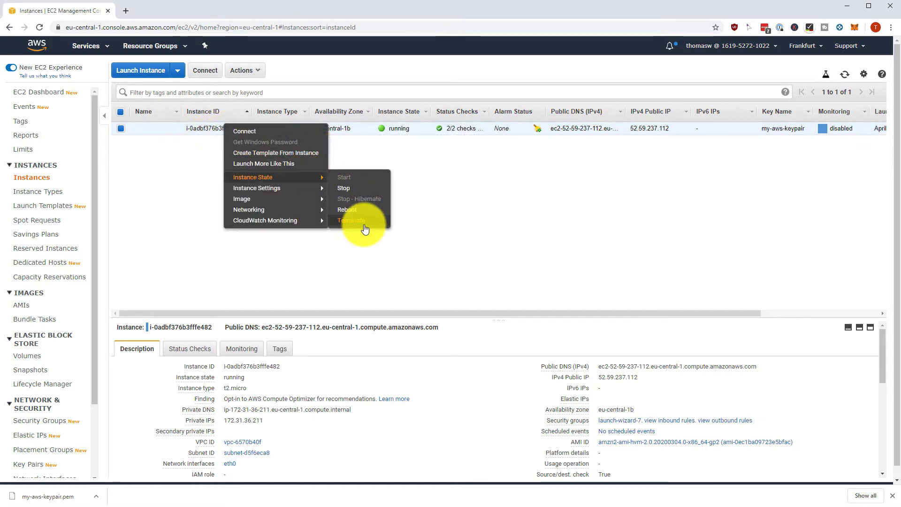
left_click(402, 241)
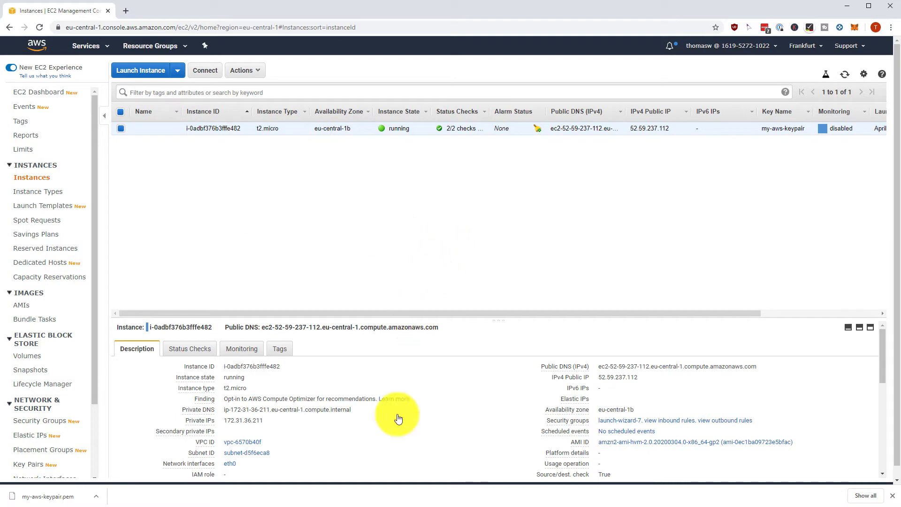
key("alt+Tab")
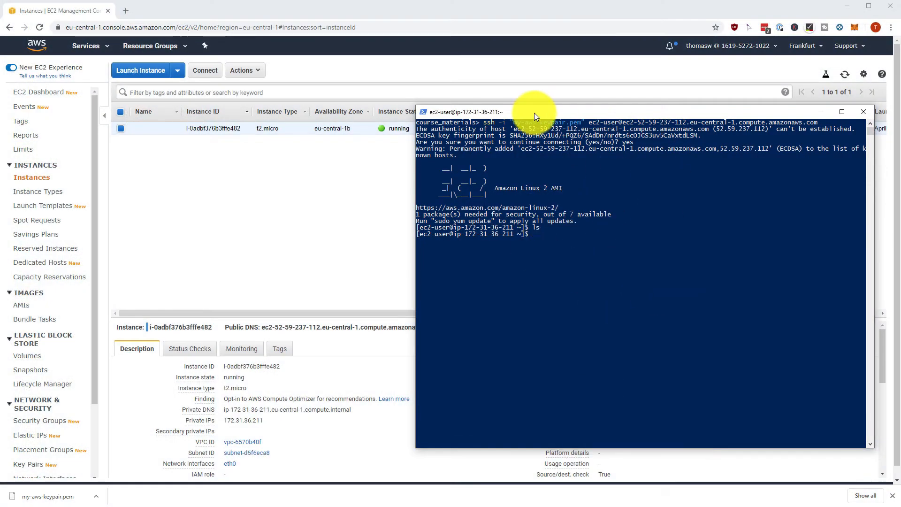
left_click_drag(554, 112, 505, 93)
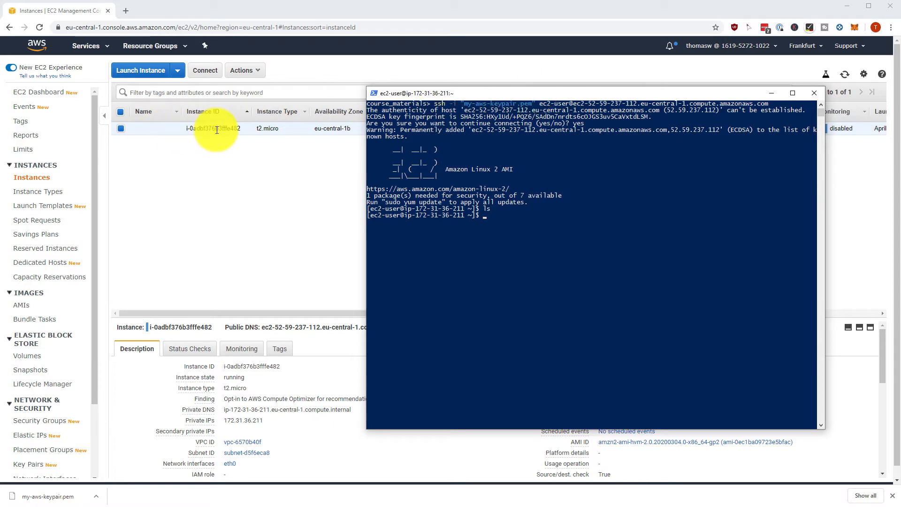
Choose Instance State > Terminate for the t2.micro instance.
right_click(149, 127)
mouse_move(236, 179)
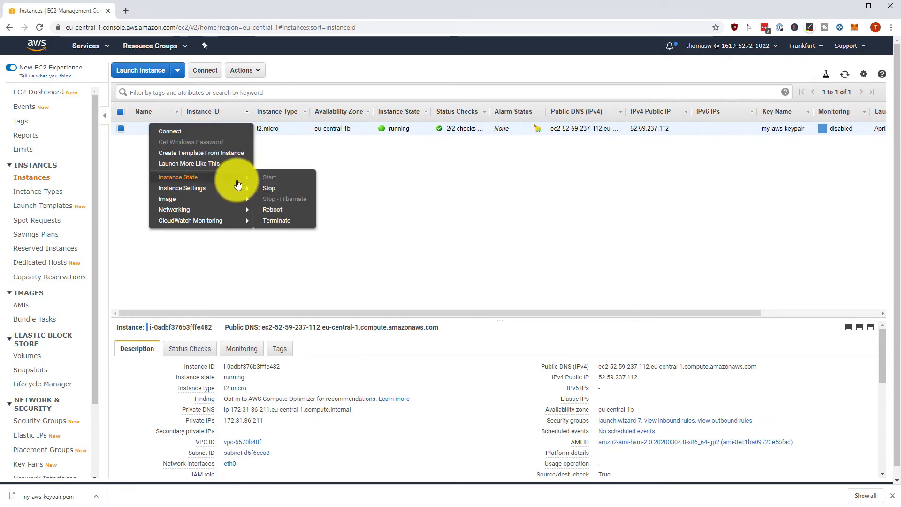
left_click(298, 223)
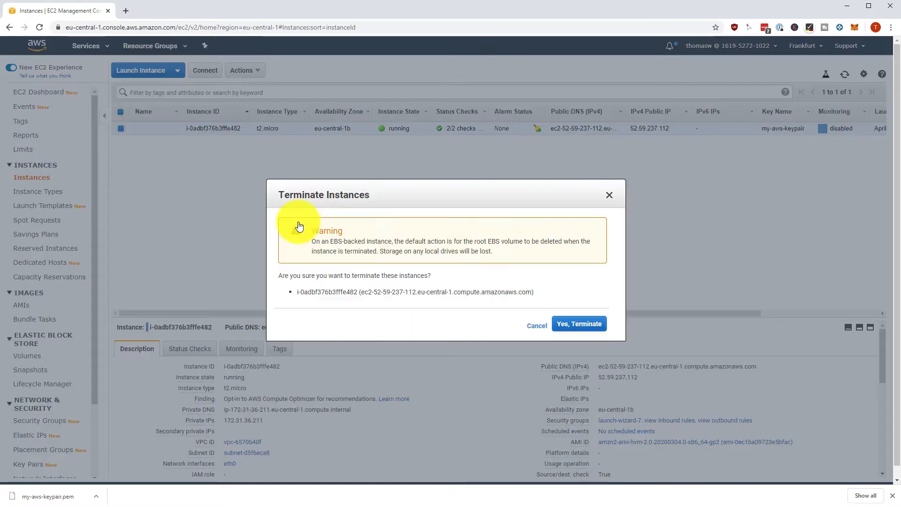
Confirm with 'Yes, Terminate' in the Terminate Instances dialog.
left_click(590, 328)
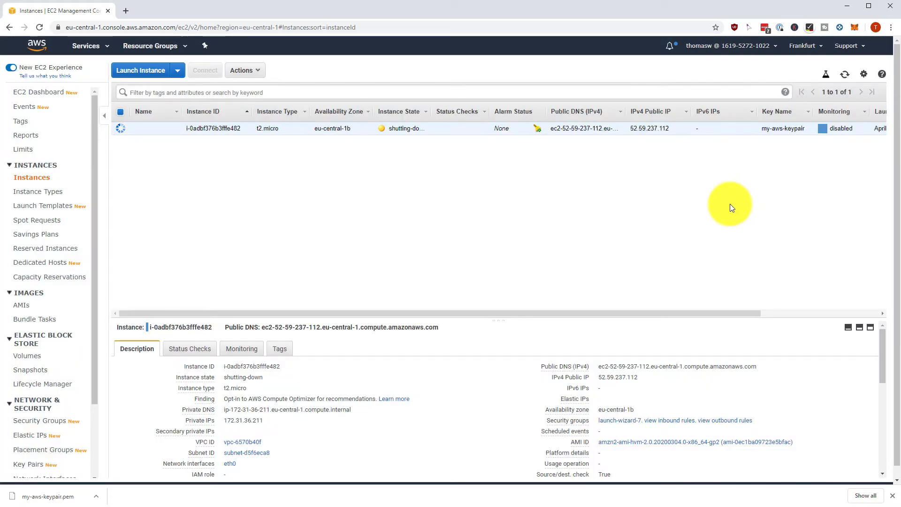
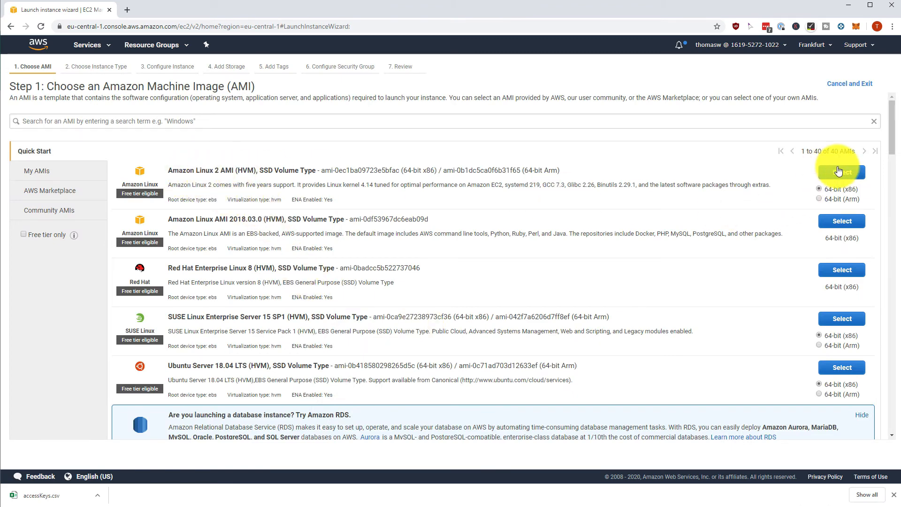
Pick the Amazon Linux 2 AMI on t2.micro and expand Advanced Details to the empty User data box.
left_click(839, 172)
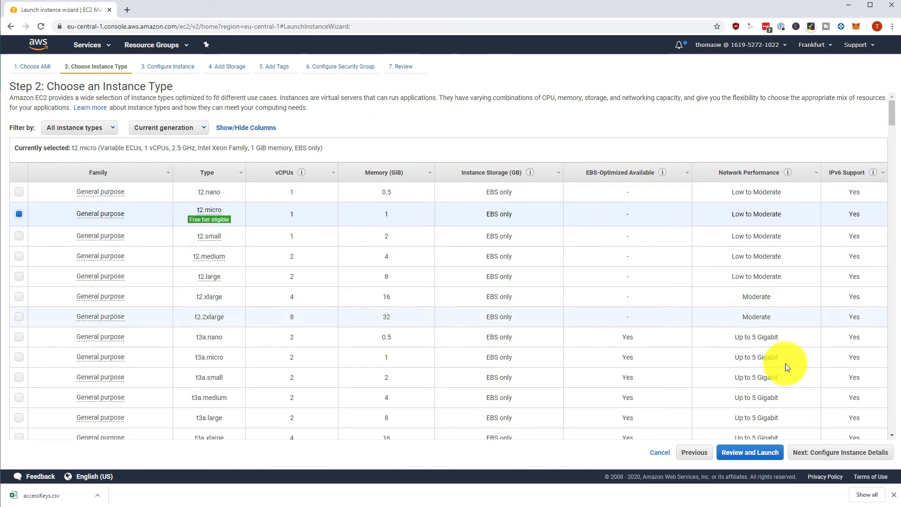
left_click(834, 454)
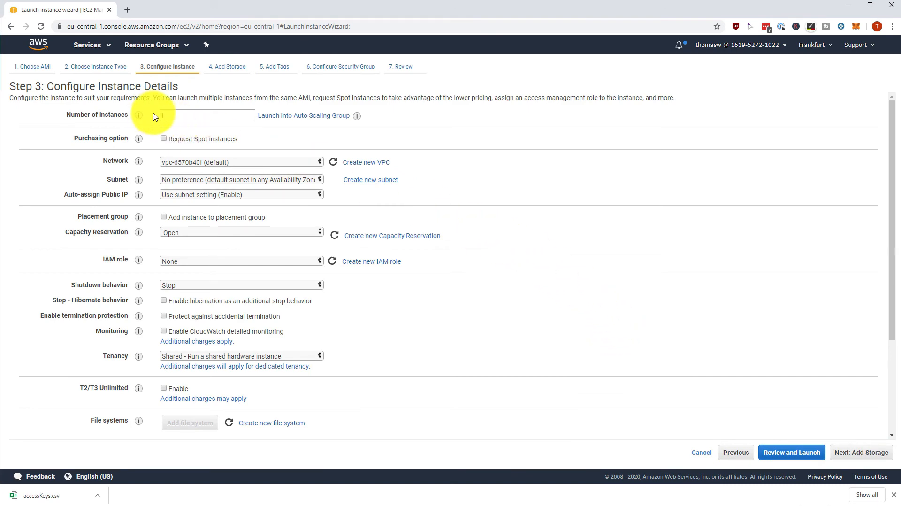
scroll(354, 285, "down", 3)
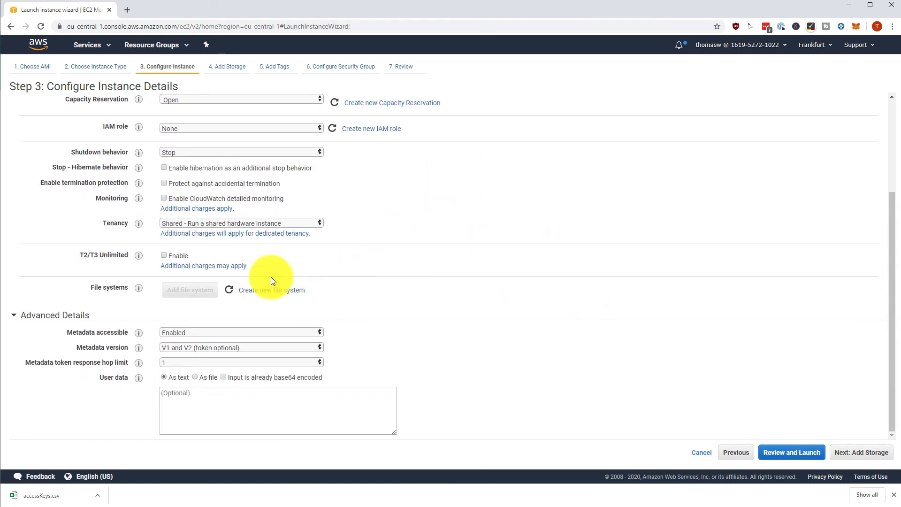
left_click(38, 316)
left_click(47, 431)
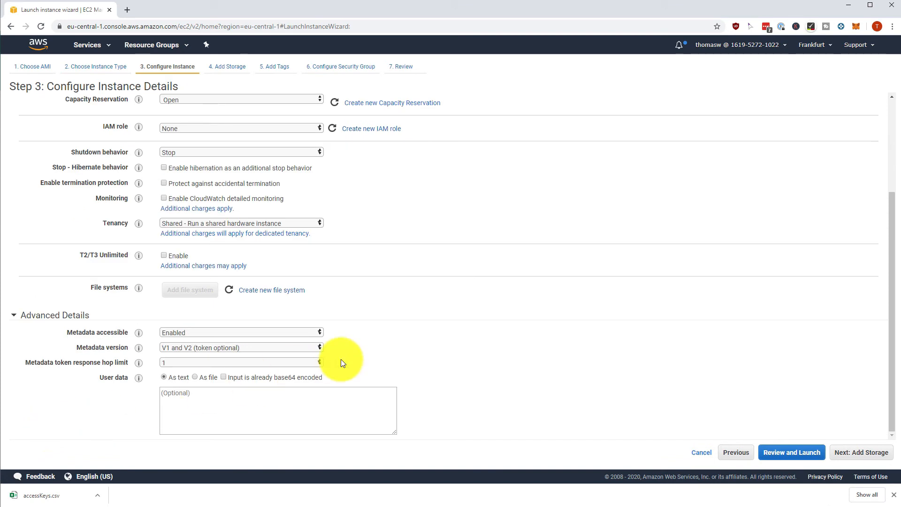
left_click(230, 407)
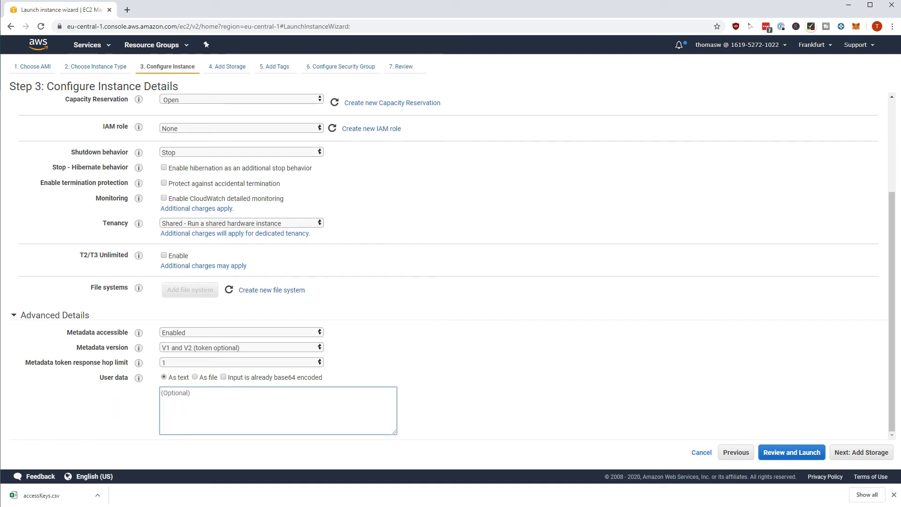
key("alt+Tab")
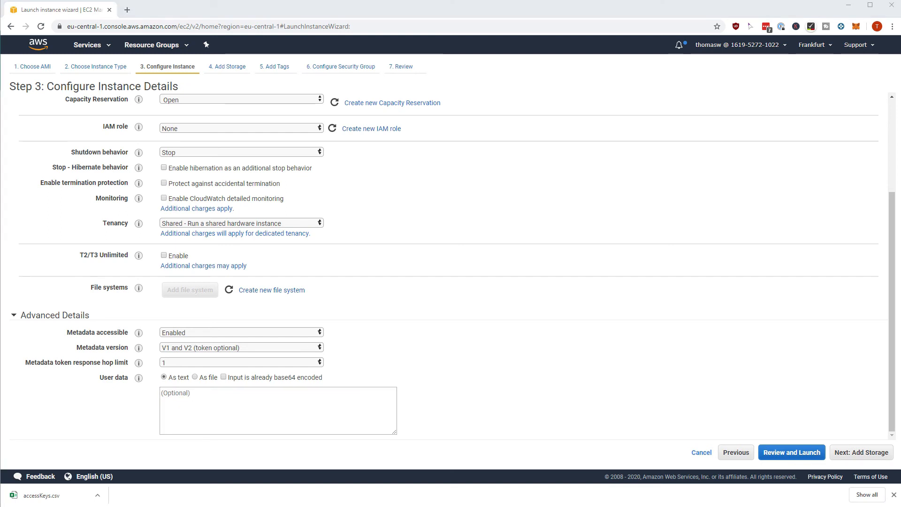
Paste the bash setup script into User data and enlarge the box to show it.
left_click(268, 416)
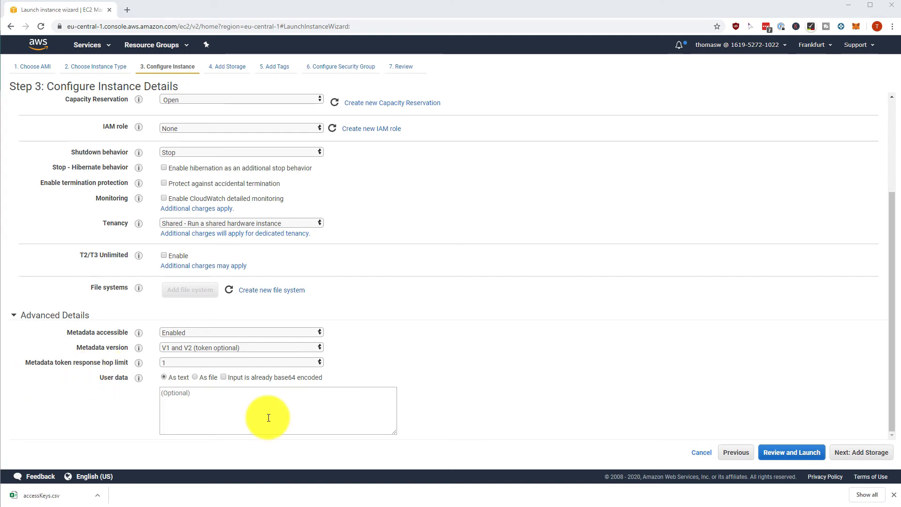
key("ctrl+v")
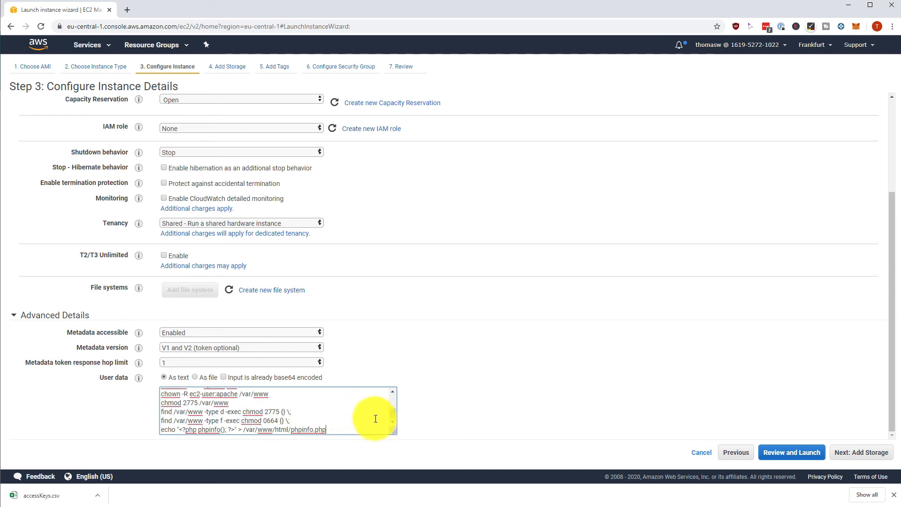
left_click_drag(395, 431, 422, 475)
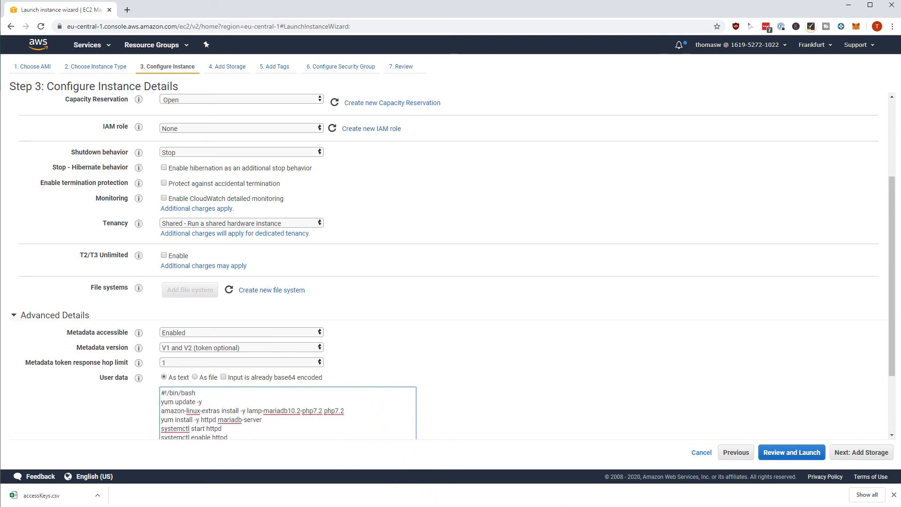
scroll(475, 316, "down", 2)
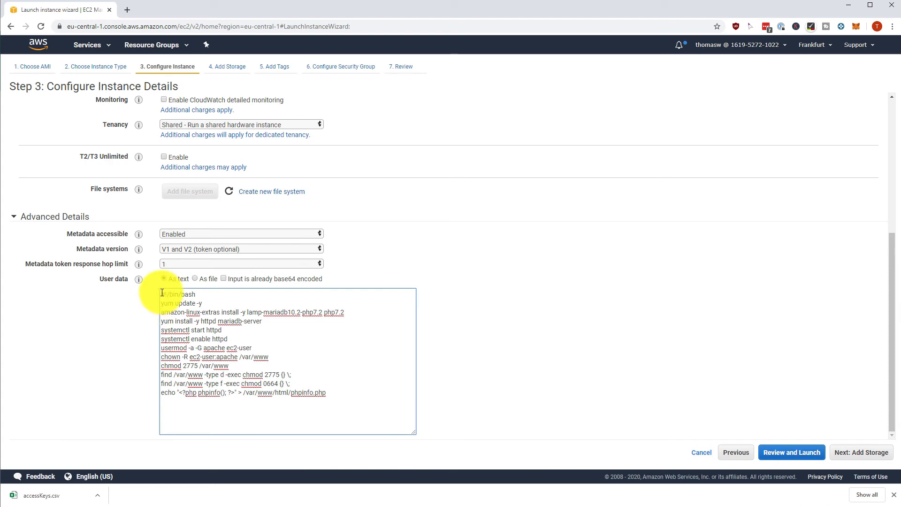
Highlight the #!/bin/bash, yum update -y, lamp-mariadb10.2-php7.2, mariadb-server and systemctl enable httpd lines.
left_click_drag(162, 293, 229, 292)
left_click_drag(161, 302, 222, 303)
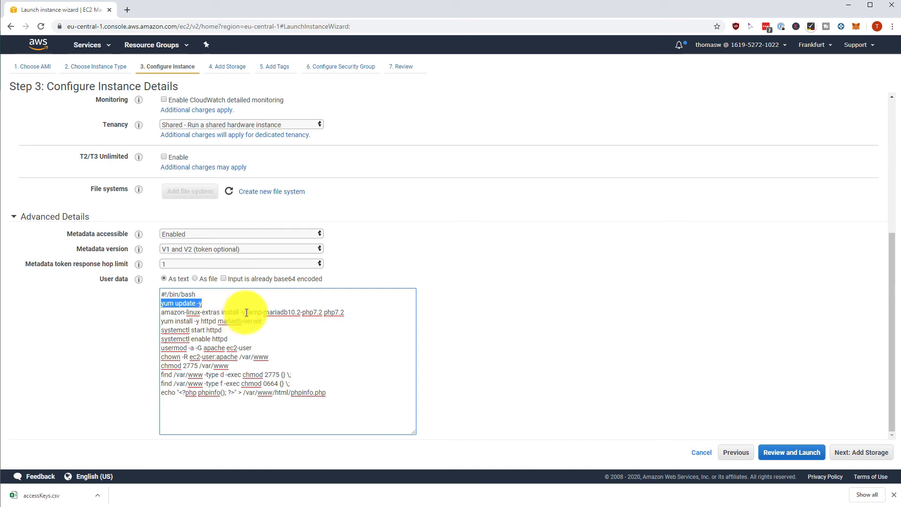
left_click_drag(247, 313, 345, 313)
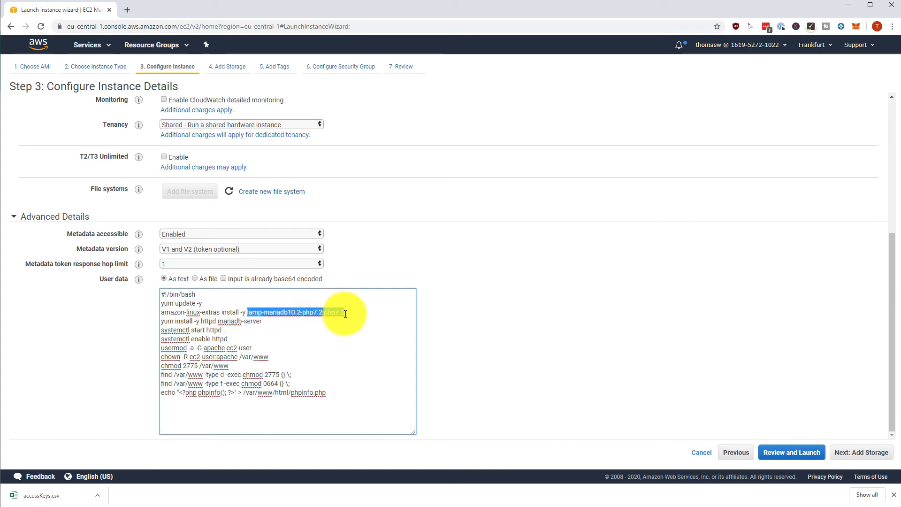
left_click(216, 322)
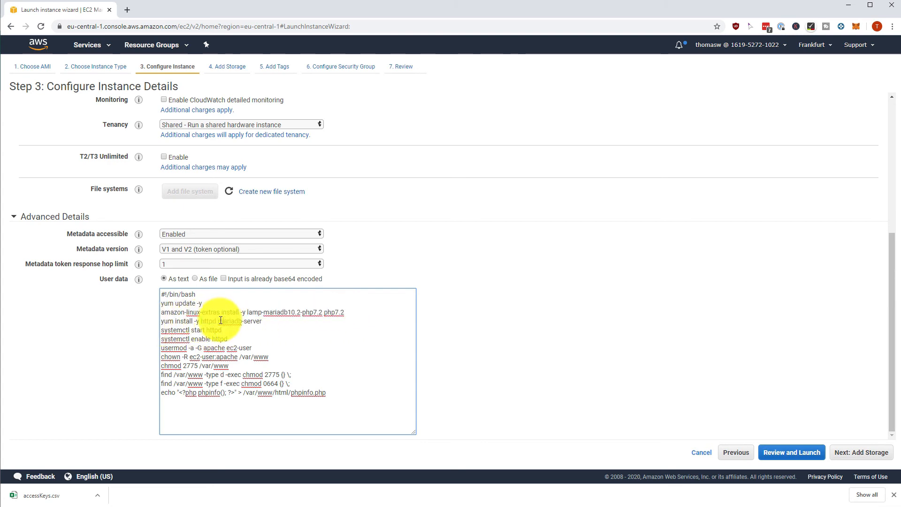
left_click_drag(218, 322, 291, 322)
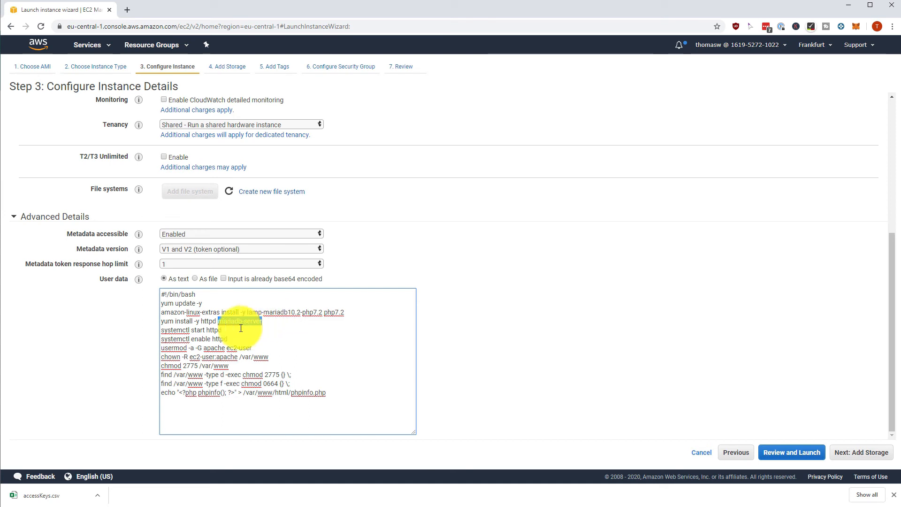
left_click_drag(228, 339, 157, 339)
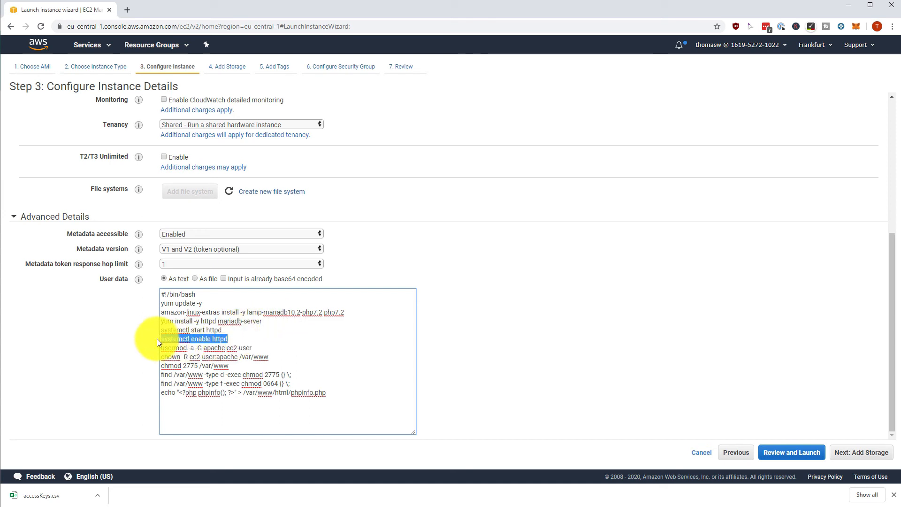
left_click(210, 330)
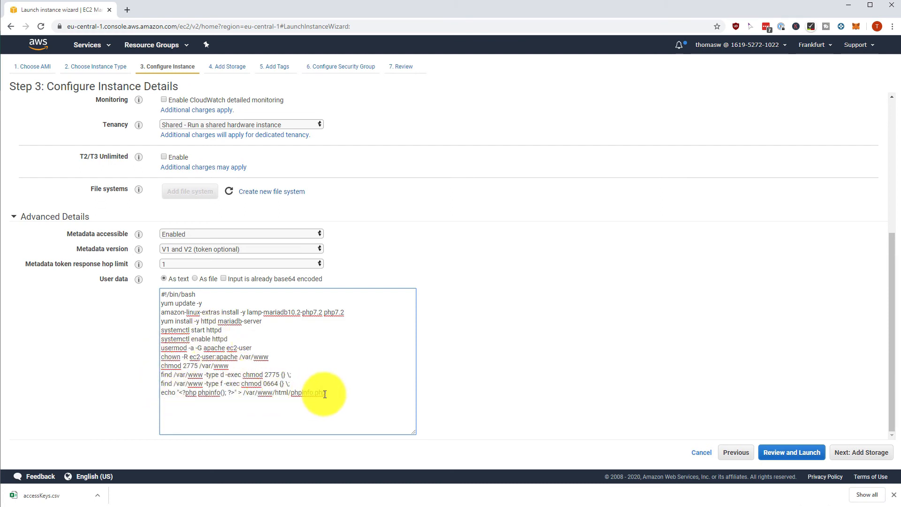
Highlight the phpinfo.php file name, /var/www/html path and <?php phpinfo(); ?> snippet.
left_click_drag(325, 394, 292, 393)
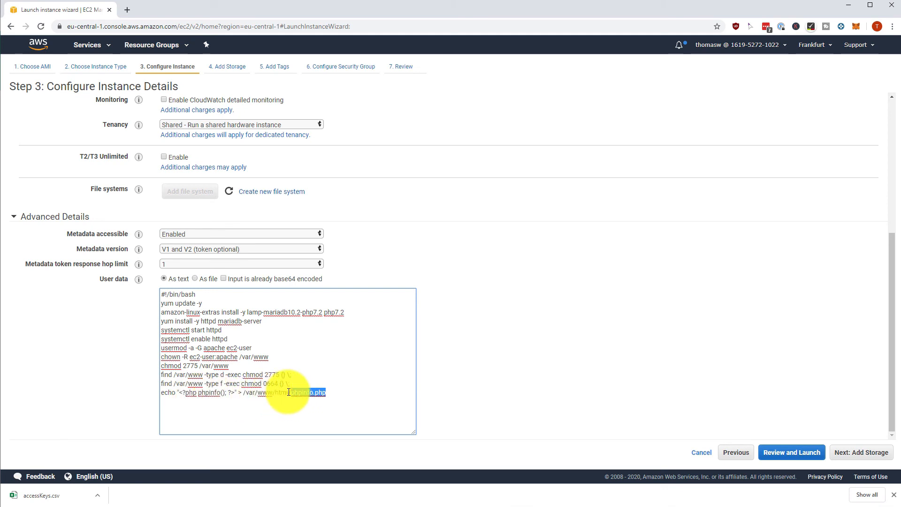
left_click_drag(288, 393, 243, 394)
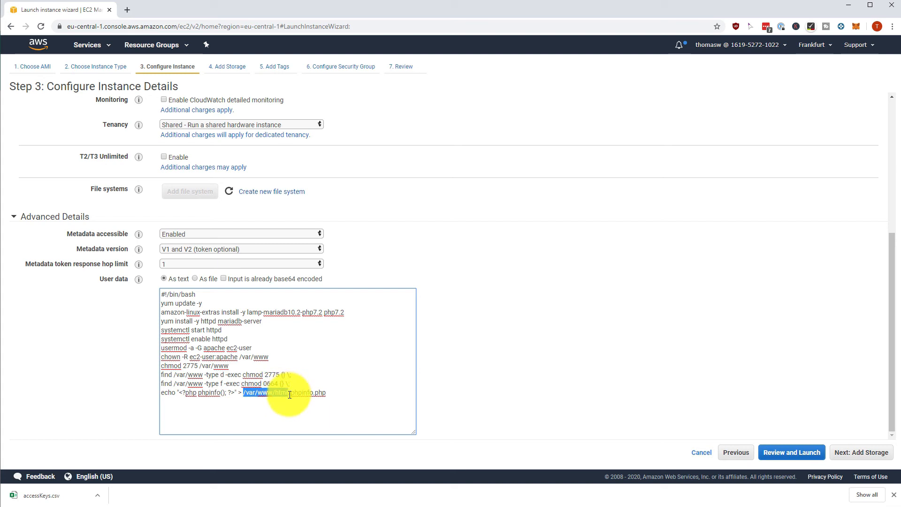
left_click_drag(179, 393, 234, 393)
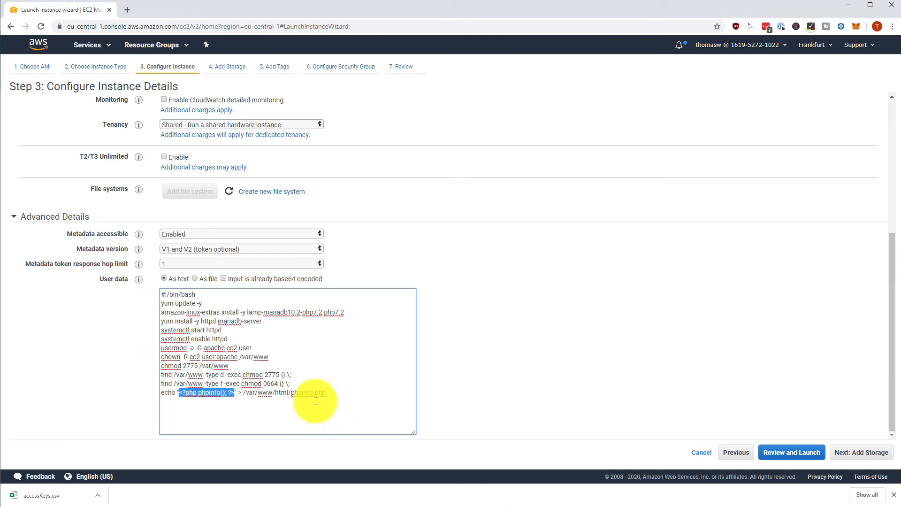
left_click_drag(291, 392, 328, 394)
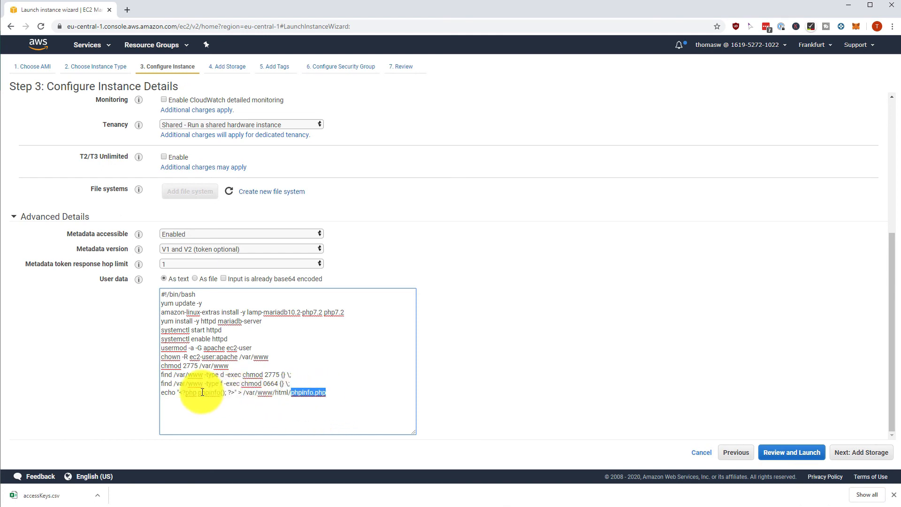
left_click_drag(198, 392, 226, 391)
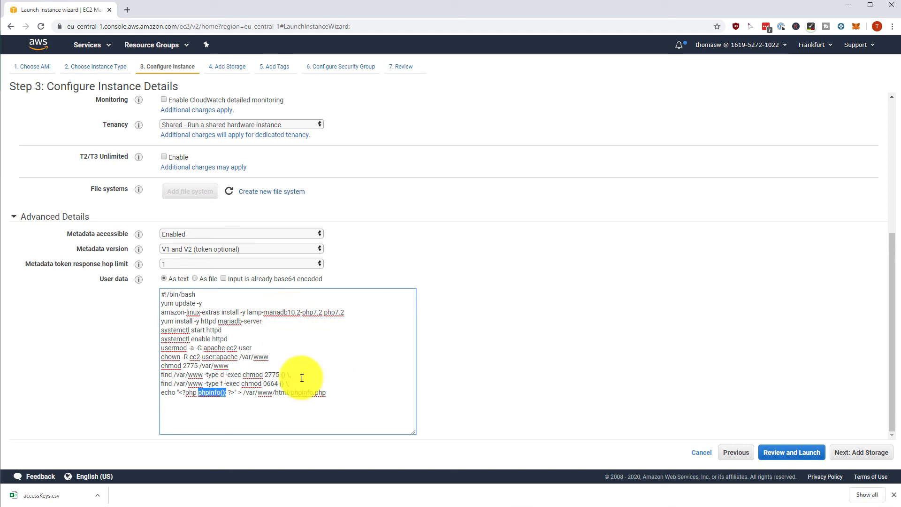
left_click(209, 392)
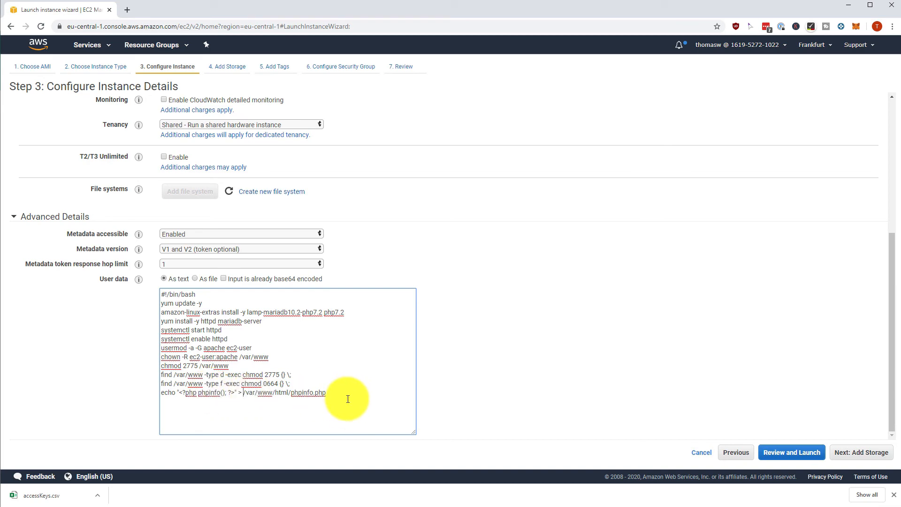
scroll(346, 395, "up", 5)
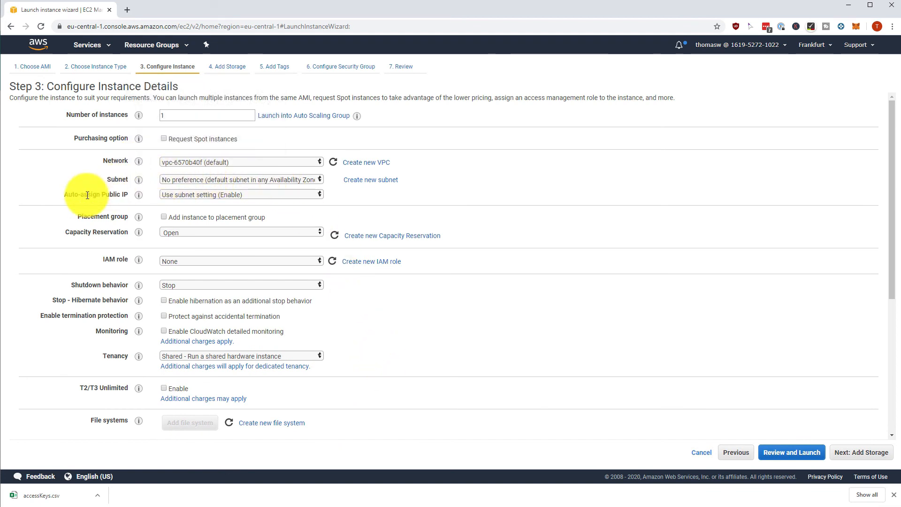
Set Shutdown behavior to Terminate, then skip past Add Storage and Add Tags to security groups.
left_click(180, 286)
left_click(181, 304)
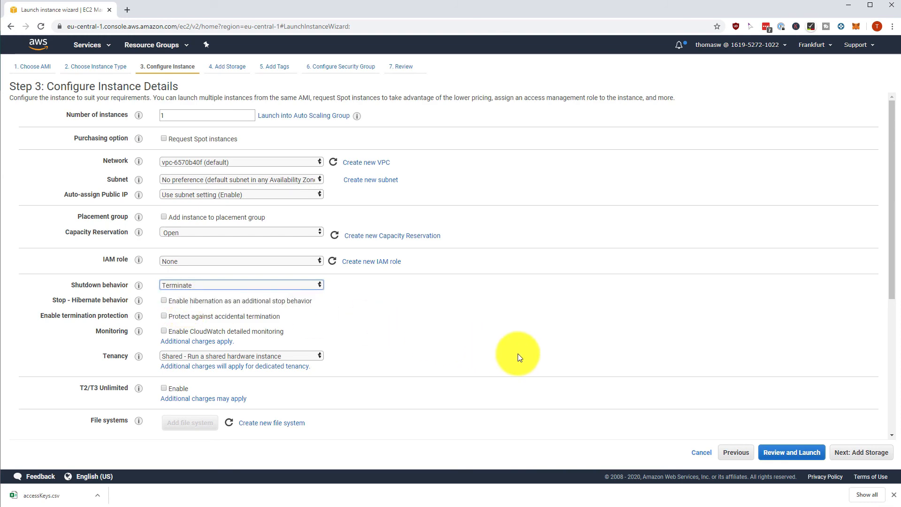
scroll(599, 366, "down", 4)
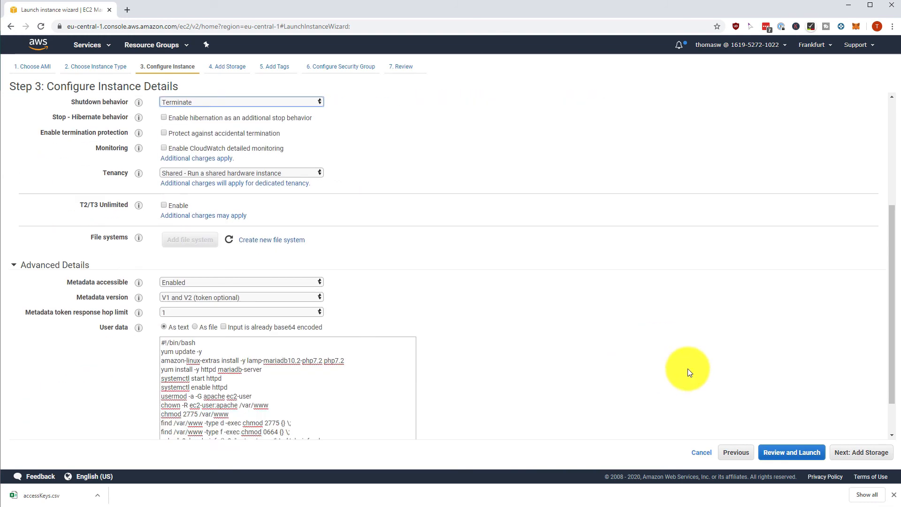
left_click(871, 453)
left_click(872, 454)
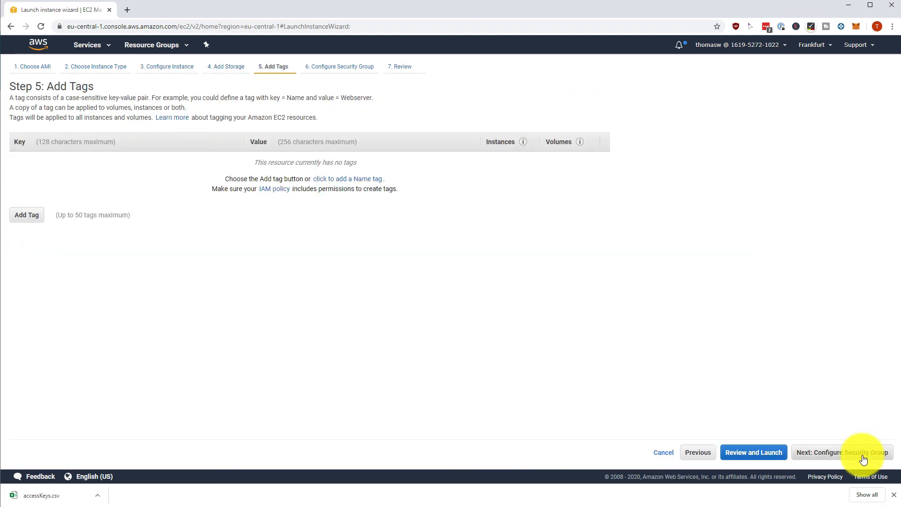
left_click(865, 454)
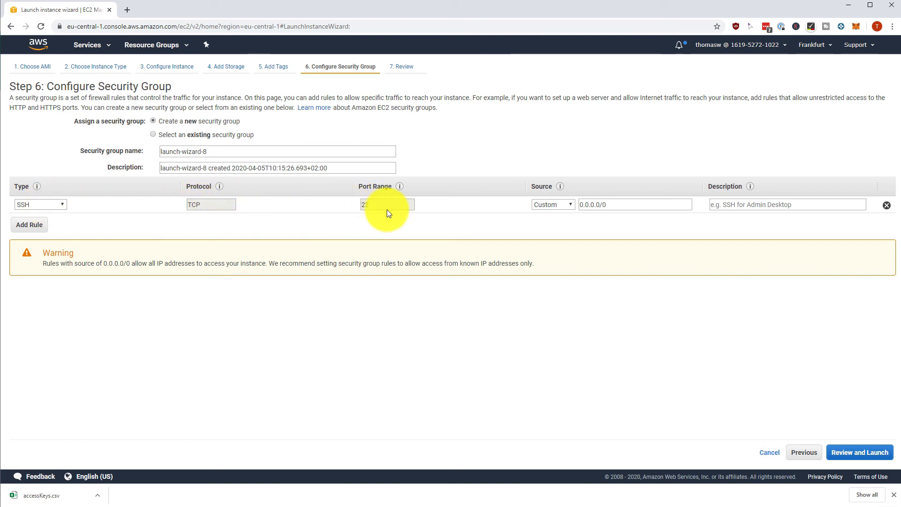
Add a second inbound rule of type HTTP on port 80, then go to Review Instance Launch.
left_click(32, 224)
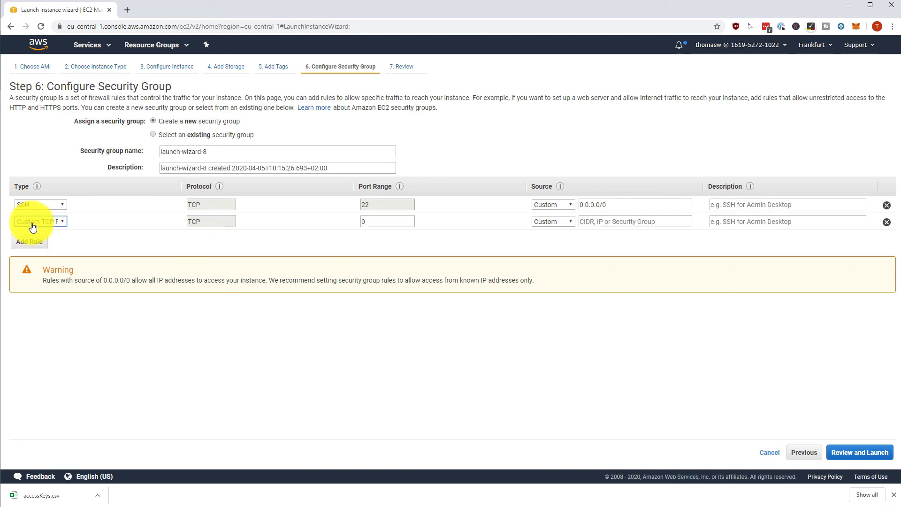
left_click(33, 226)
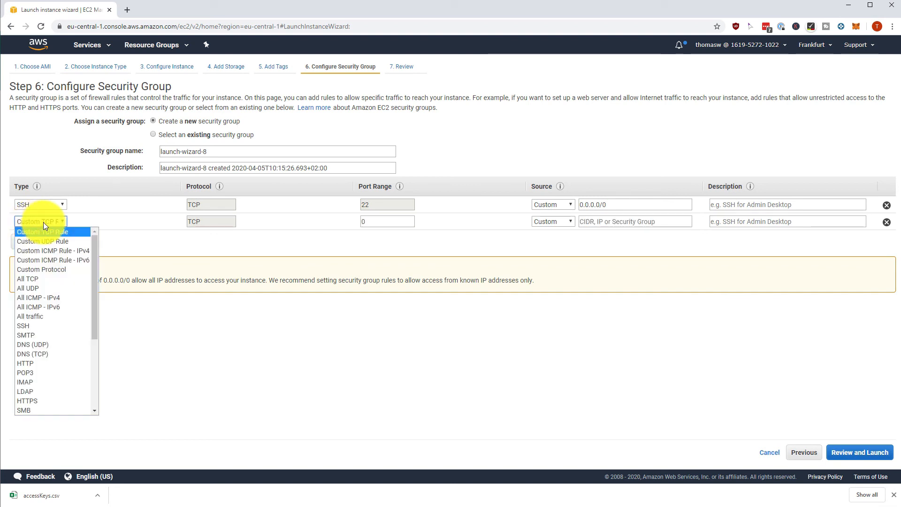
left_click(49, 363)
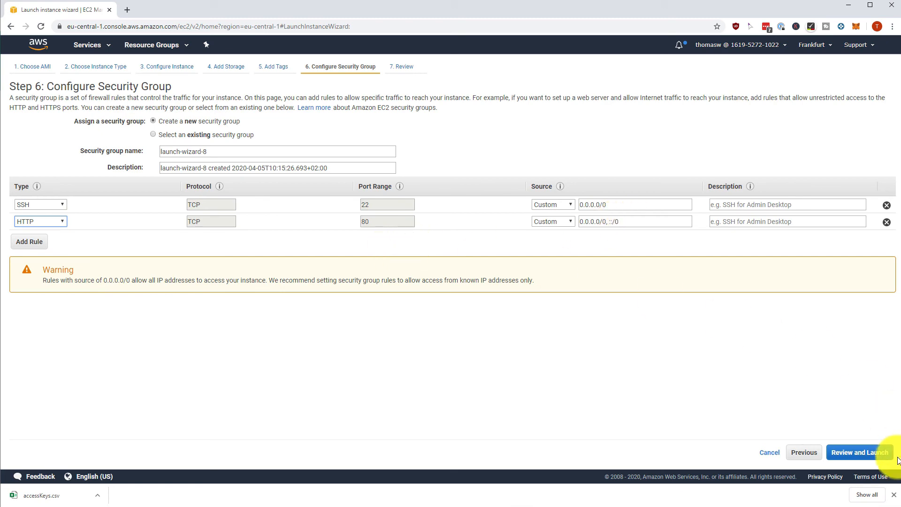
left_click(866, 453)
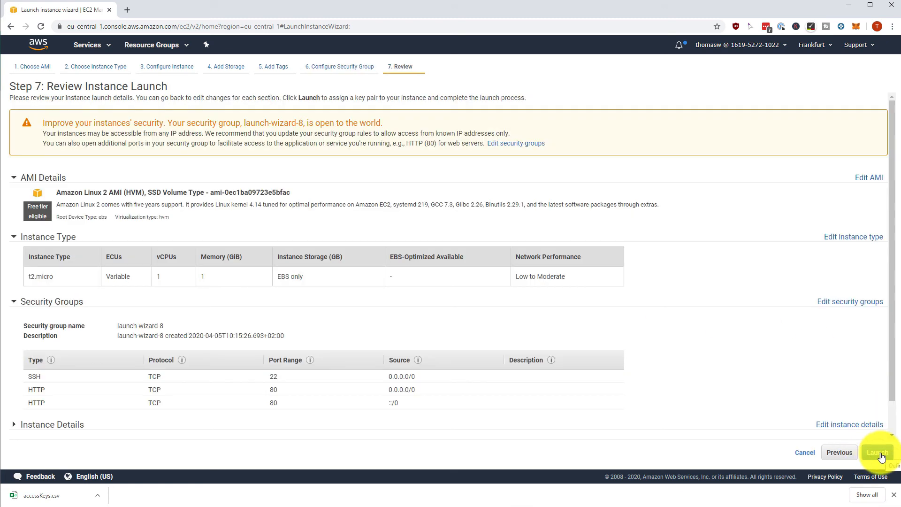
Launch using the existing my-aws-keypair key pair with the acknowledgement ticked, then view the instances list.
left_click(878, 453)
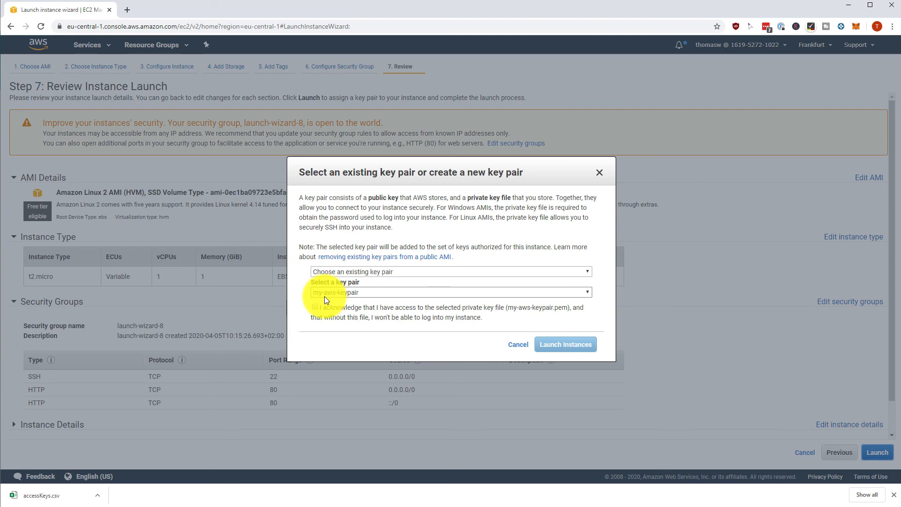
left_click(314, 307)
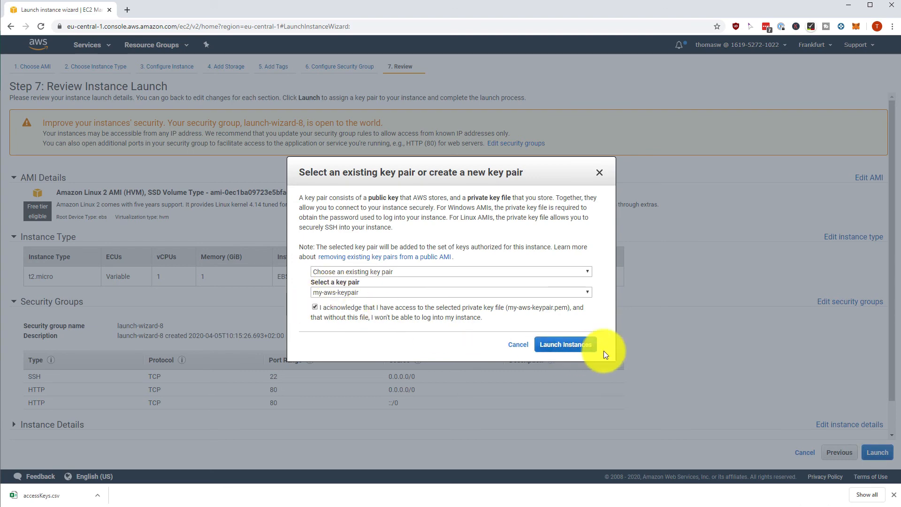
left_click(574, 349)
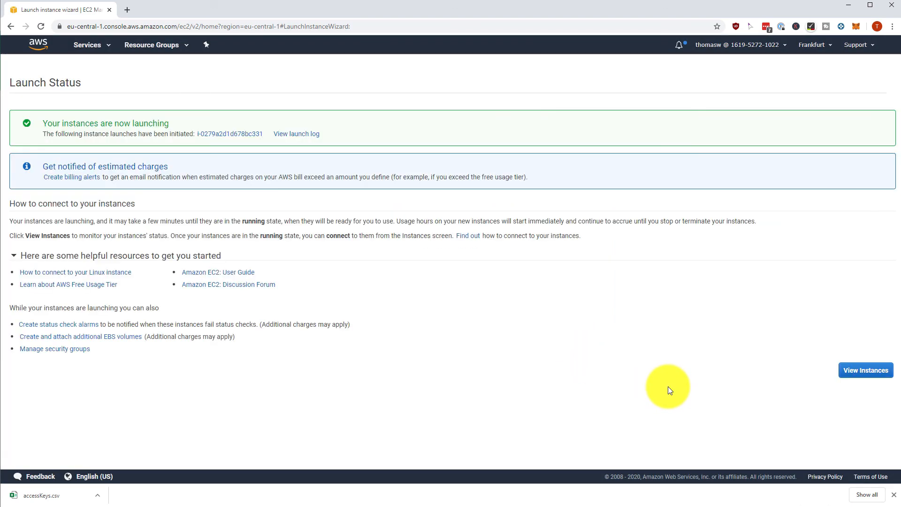
left_click(867, 370)
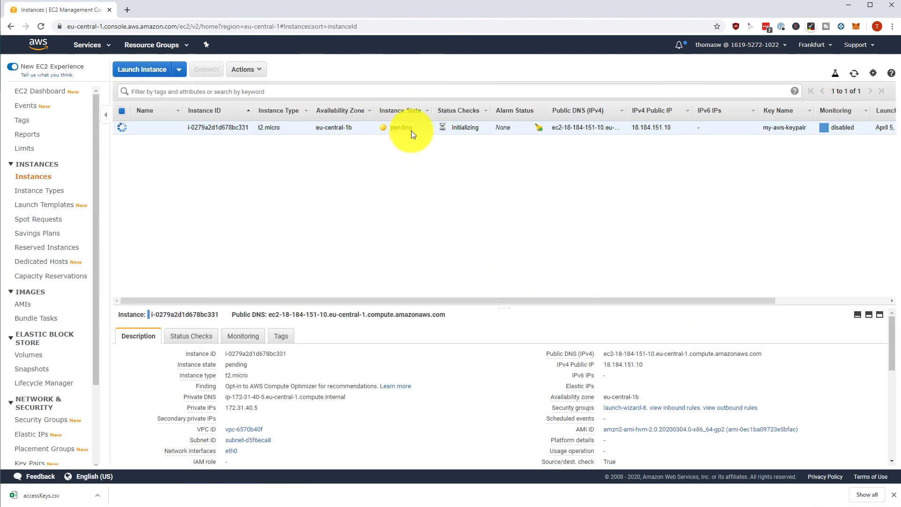
Copy the instance's Public DNS and load it in a new tab to see the Apache Test Page.
left_click_drag(241, 318, 241, 253)
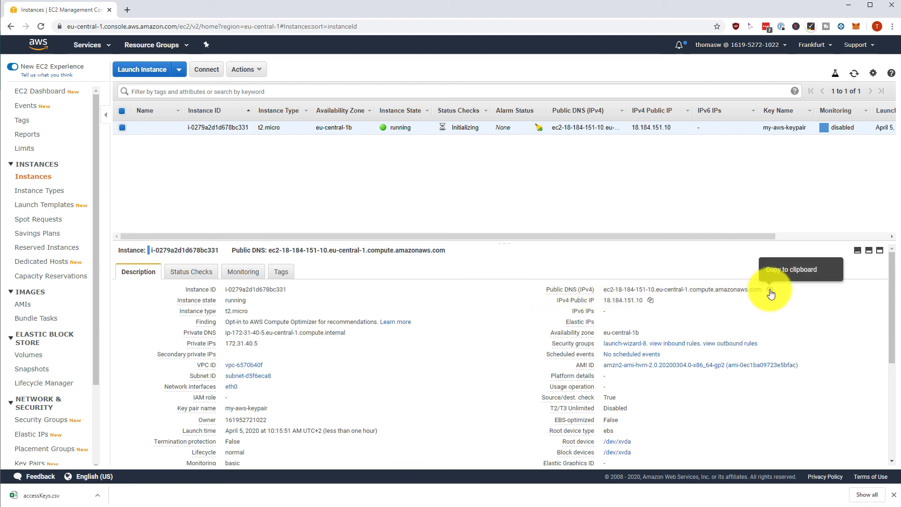
left_click(770, 291)
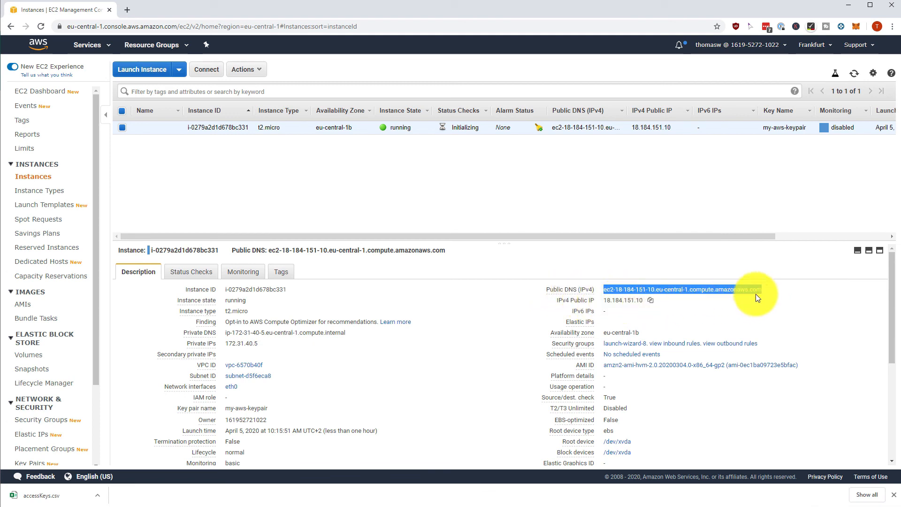
left_click(129, 9)
key("ctrl+v")
key("Return")
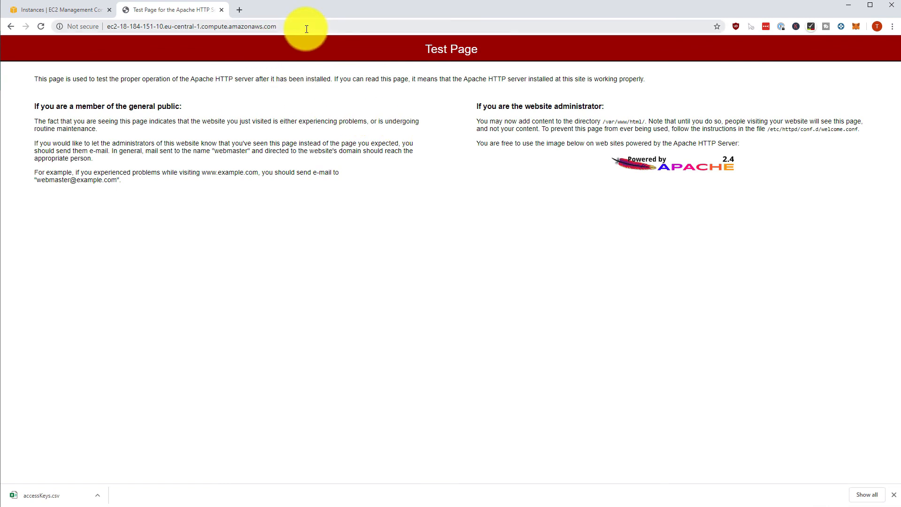
Append /phpinfo.php to the address, view PHP Version 7.2.28, then close that tab.
left_click(337, 27)
left_click(338, 28)
type("/")
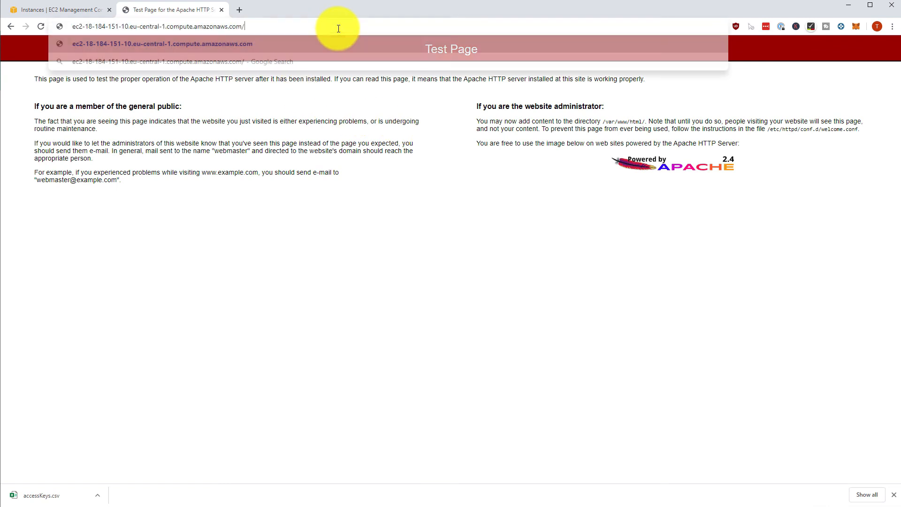
type("phpinfo.phpinfo.")
key("Return")
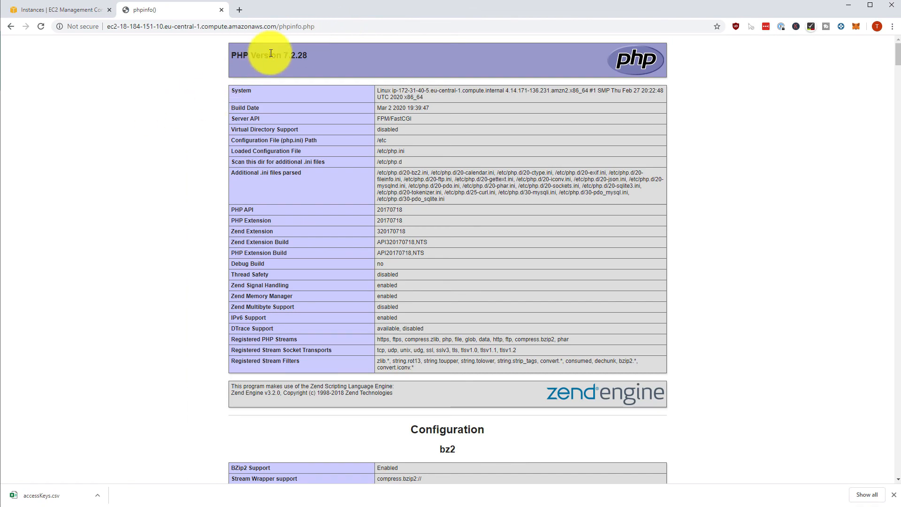
scroll(561, 209, "down", 20)
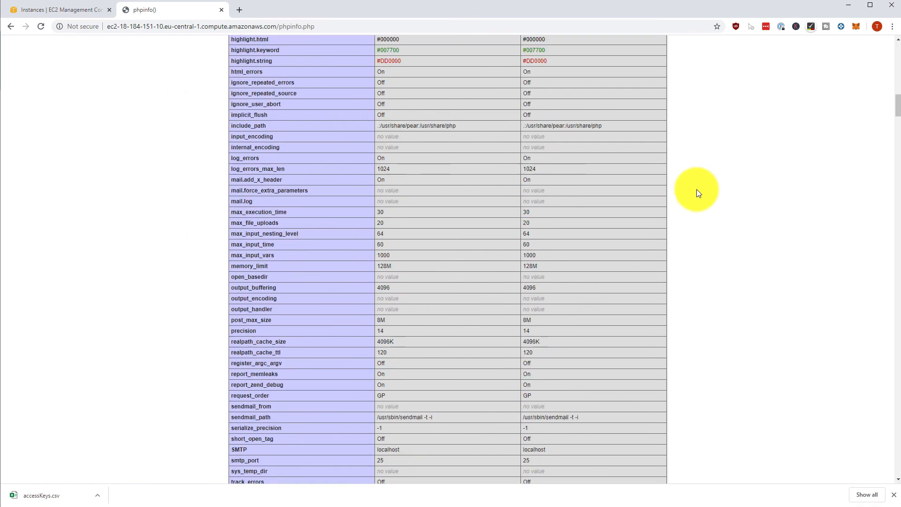
scroll(697, 190, "down", 6)
left_click_drag(897, 124, 900, 29)
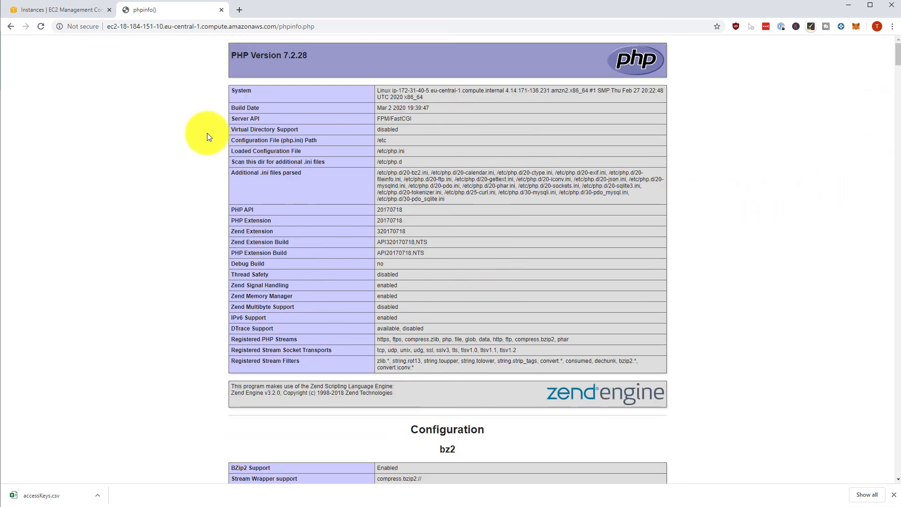
left_click(222, 10)
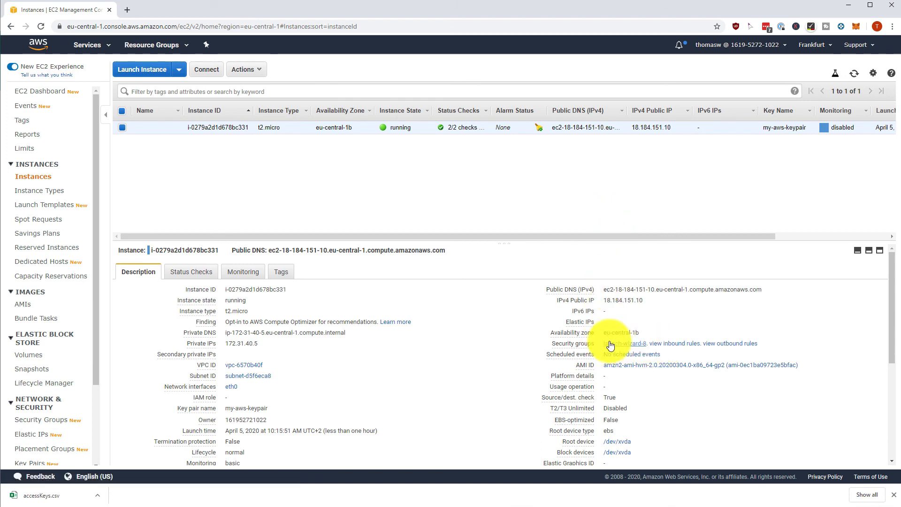
Open the launch-wizard-8 security group and show its Inbound rules tab.
mouse_move(549, 342)
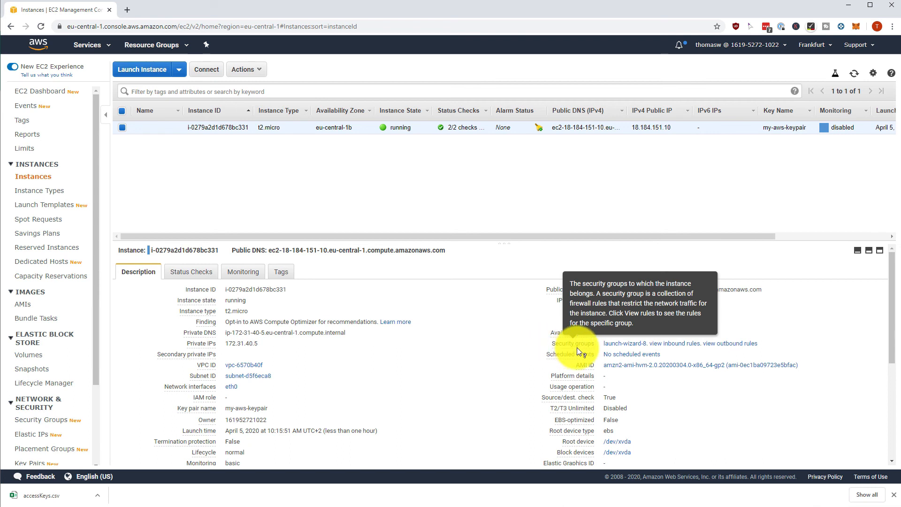
left_click(642, 349)
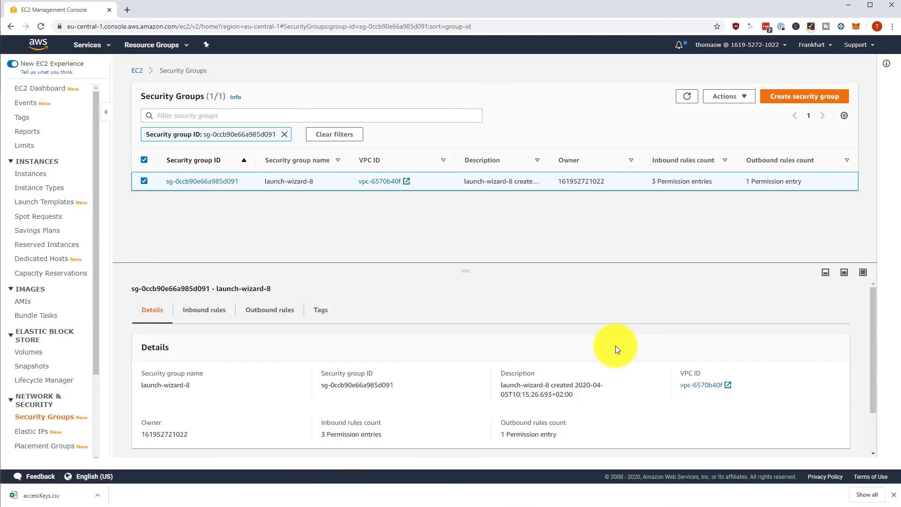
left_click(200, 309)
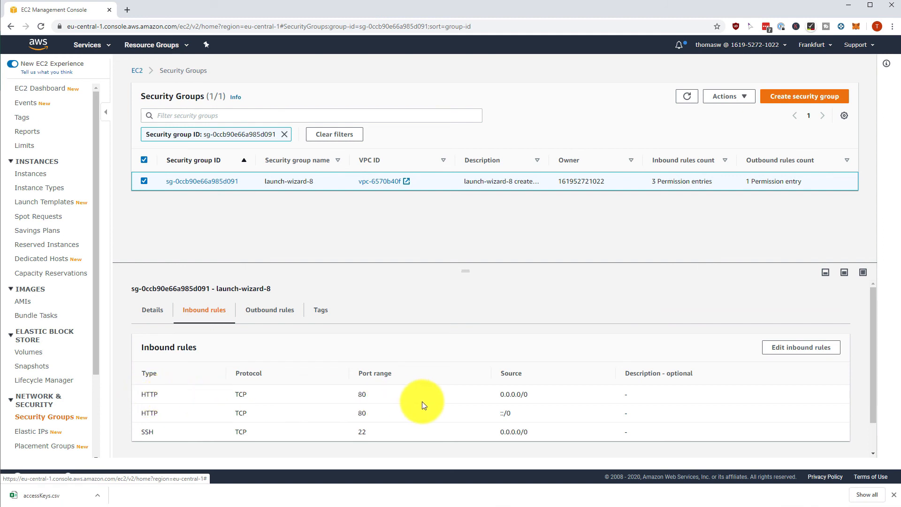
Highlight the HTTP 80 rules from 0.0.0.0/0 and ::/0 plus the SSH rule, then edit inbound rules.
double_click(511, 394)
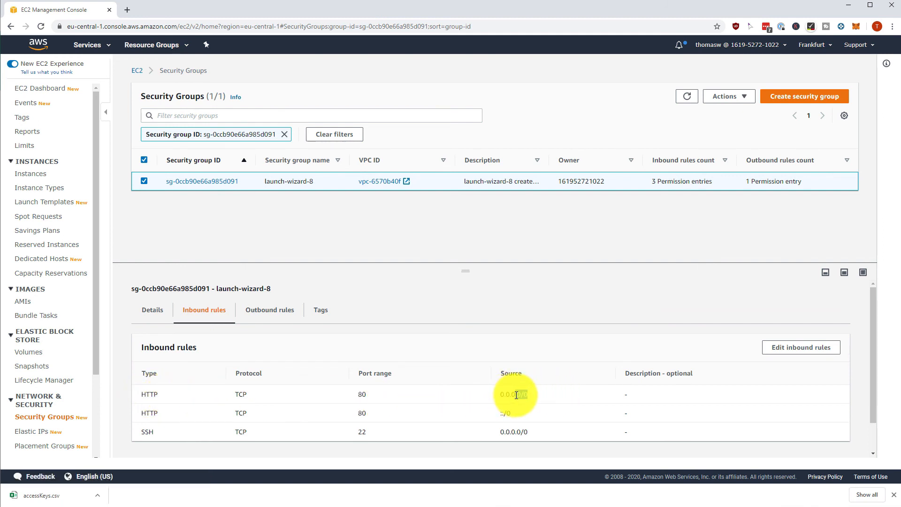
left_click_drag(527, 395, 517, 395)
left_click(366, 393)
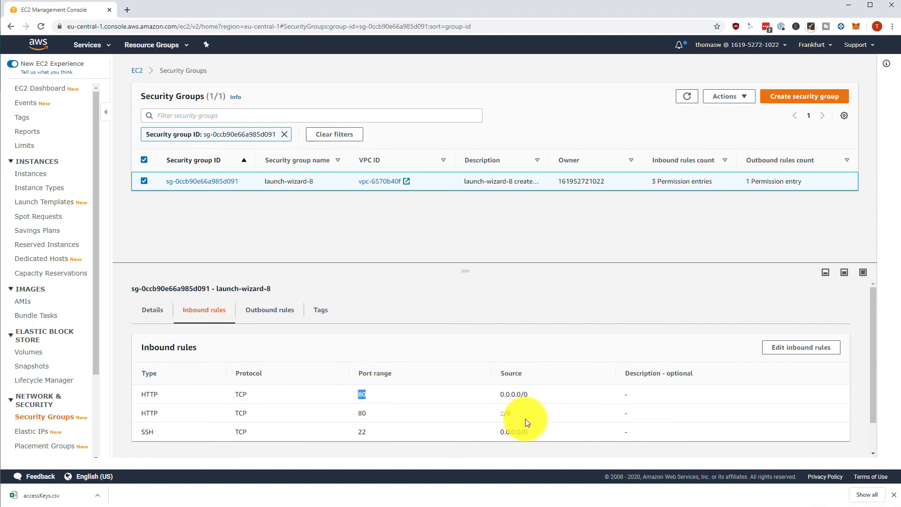
left_click(500, 413)
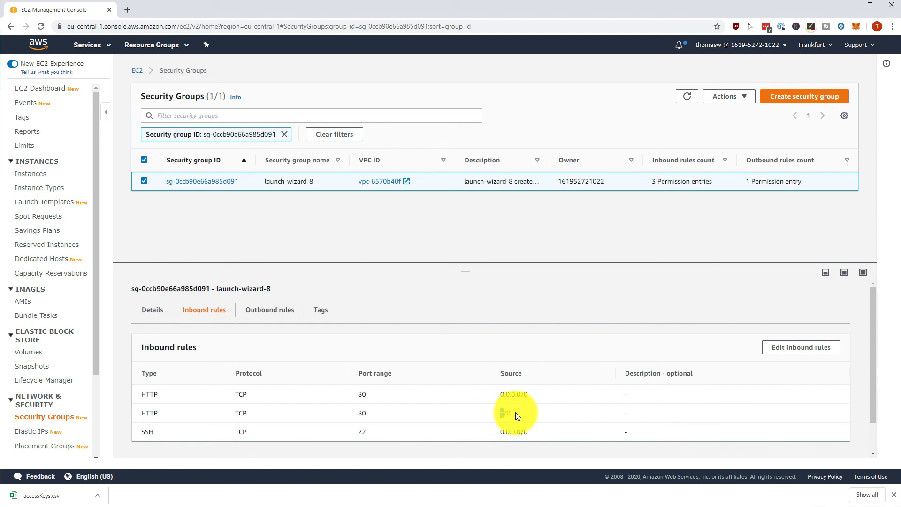
left_click_drag(368, 413, 356, 413)
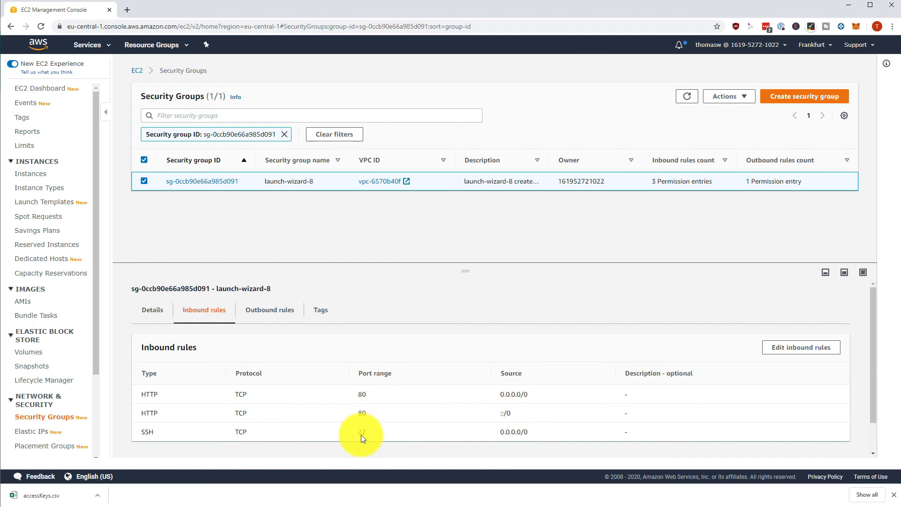
left_click_drag(498, 432, 550, 424)
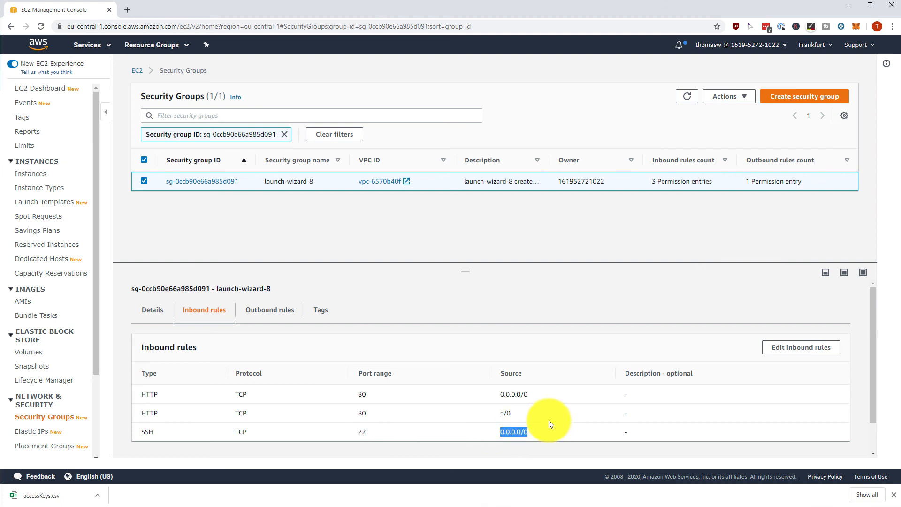
left_click(810, 352)
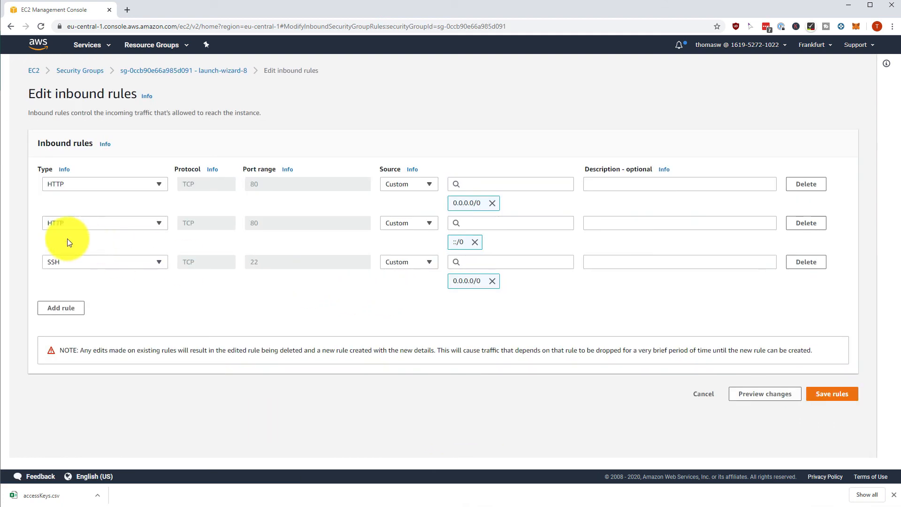
Delete both HTTP rules, save with only SSH 22 left, and reselect the instance under Instances.
left_click(807, 185)
left_click(807, 186)
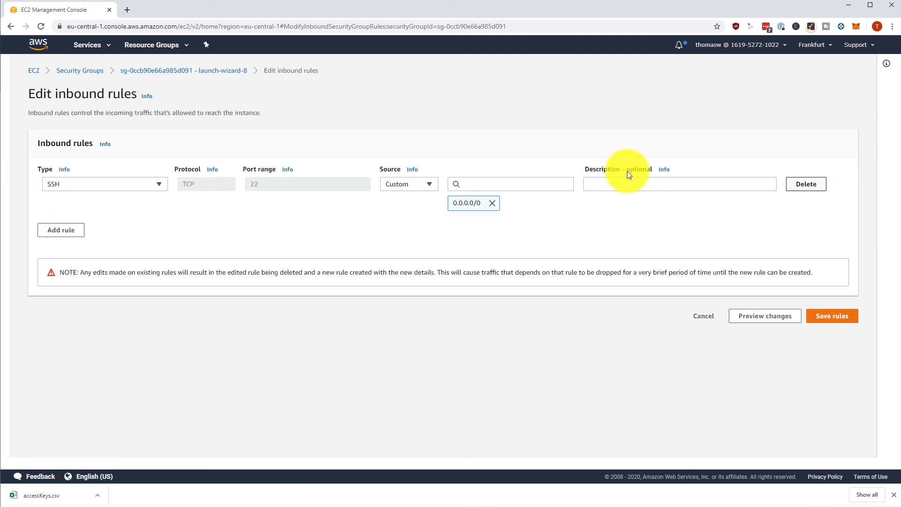
left_click(831, 316)
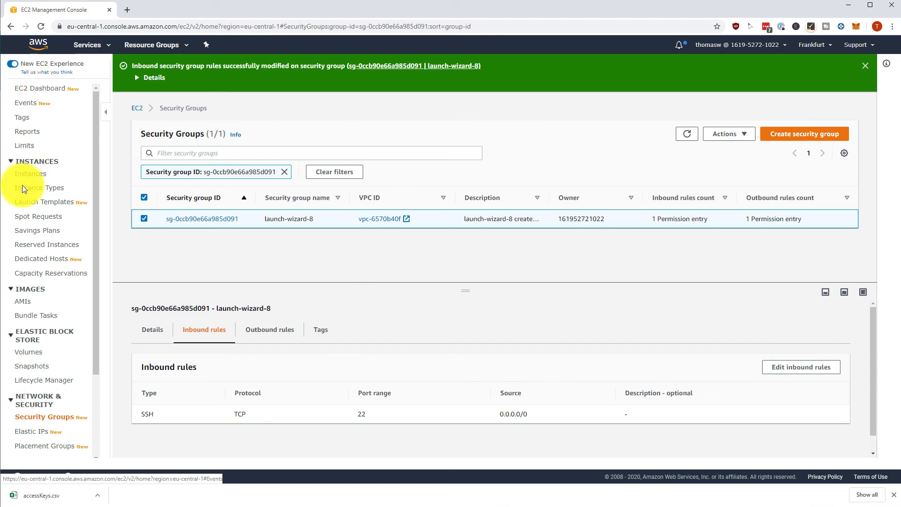
left_click(28, 175)
left_click(235, 126)
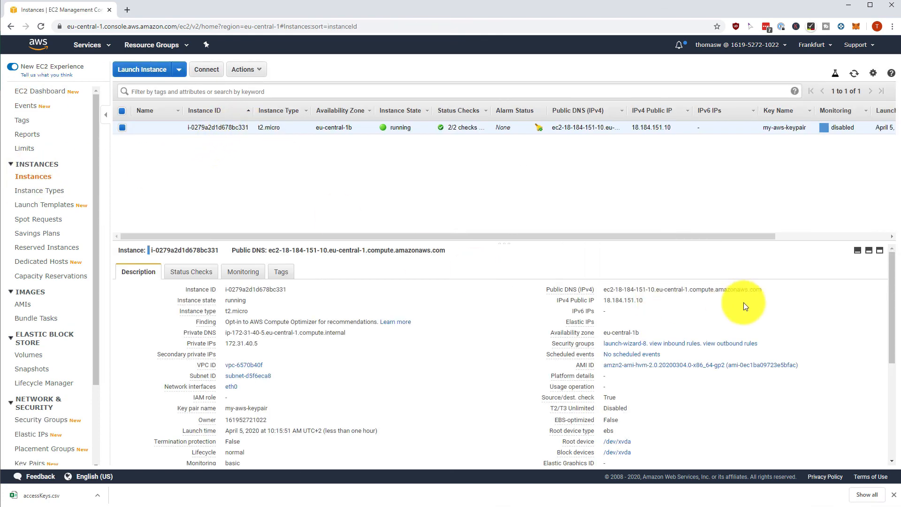
Load the copied Public DNS in a new tab (it fails), then confirm inbound rules show only port 22.
left_click(768, 290)
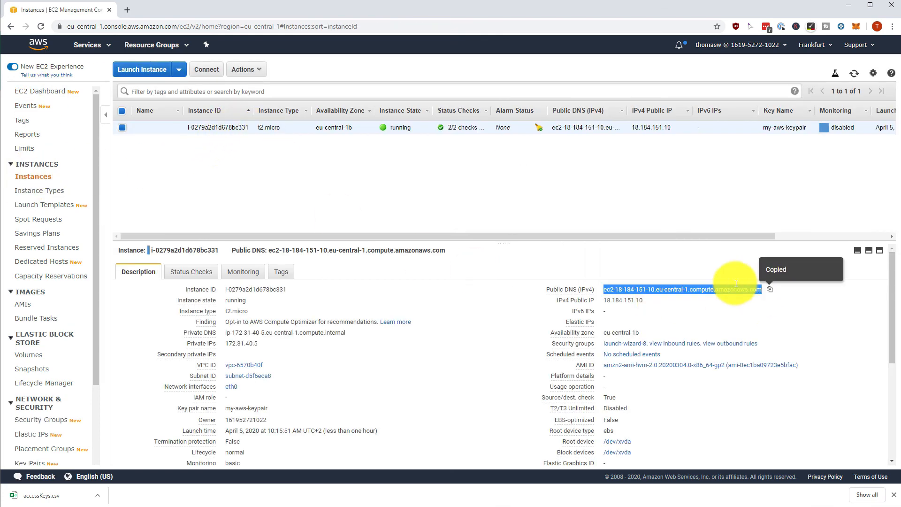
left_click(126, 9)
key("ctrl+v")
key("Return")
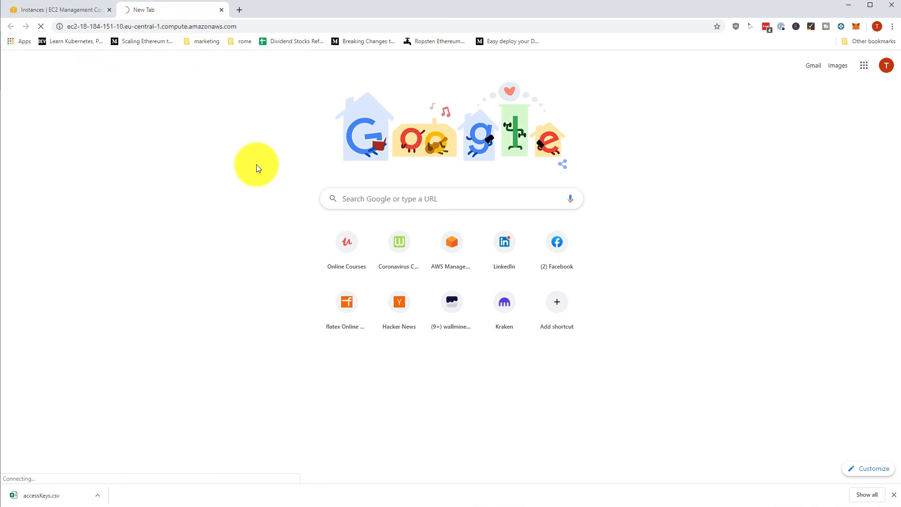
left_click(61, 10)
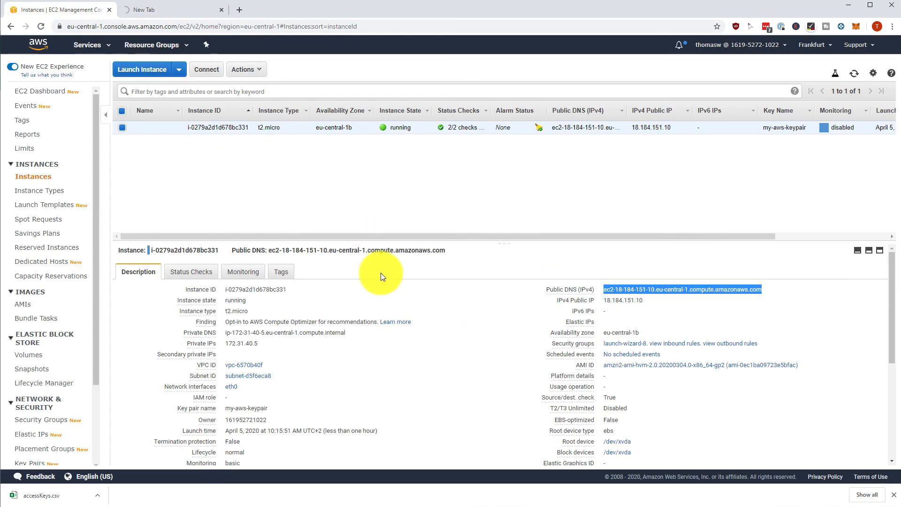
left_click(666, 346)
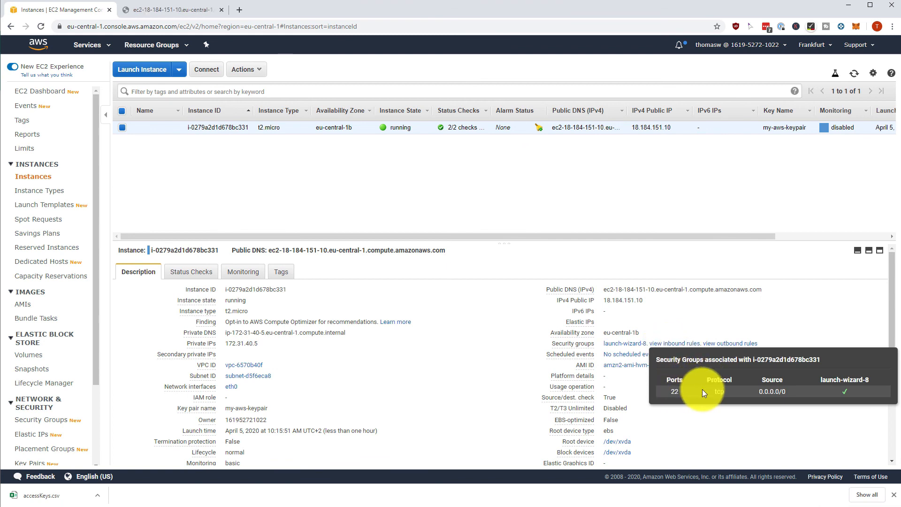
Add a new HTTP inbound rule to the launch-wizard-8 security group.
left_click(610, 343)
left_click(787, 347)
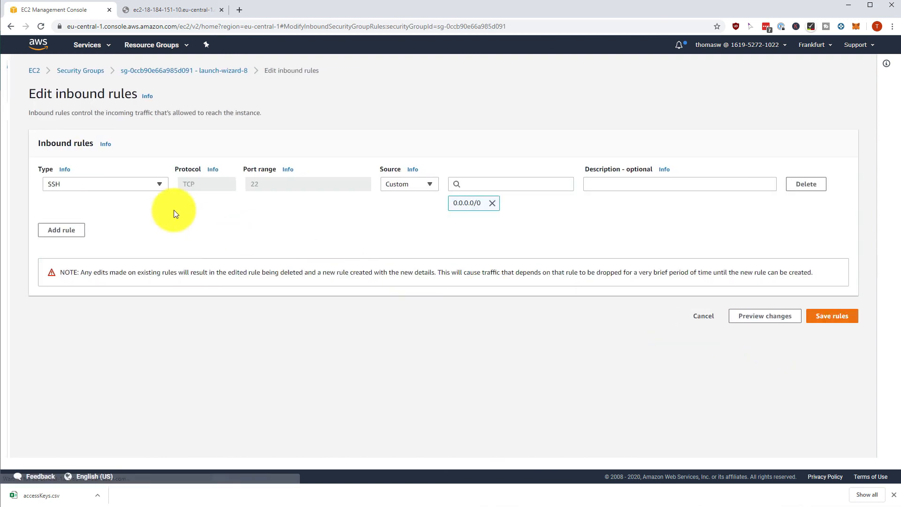
left_click(57, 228)
left_click(122, 227)
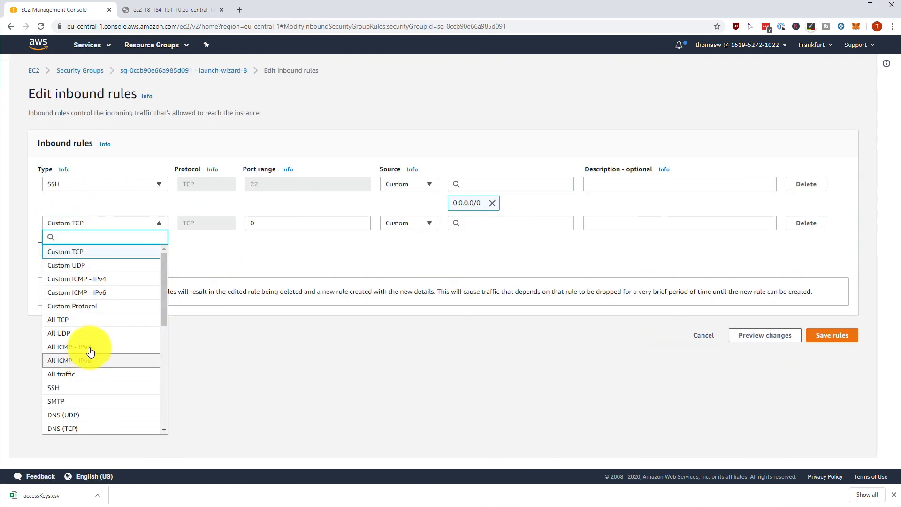
scroll(89, 410, "down", 3)
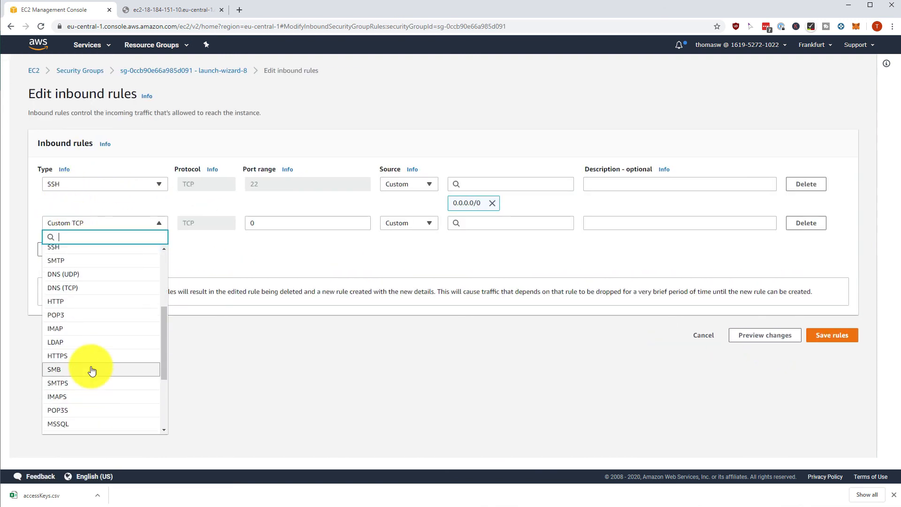
left_click(103, 300)
Open the HTTP rule to Anywhere (0.0.0.0/0 and ::/0), save it, and confirm the Apache test page loads.
left_click(440, 223)
left_click(413, 251)
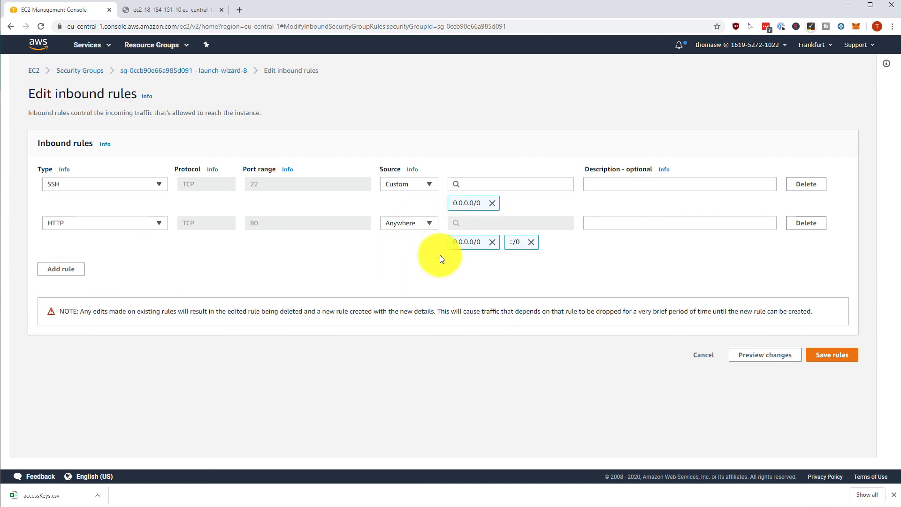
left_click(815, 357)
left_click(170, 12)
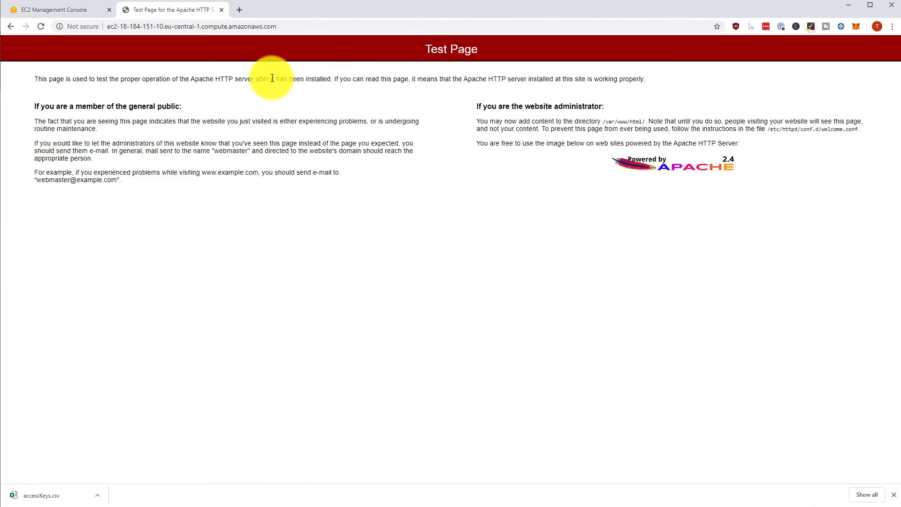
left_click(57, 11)
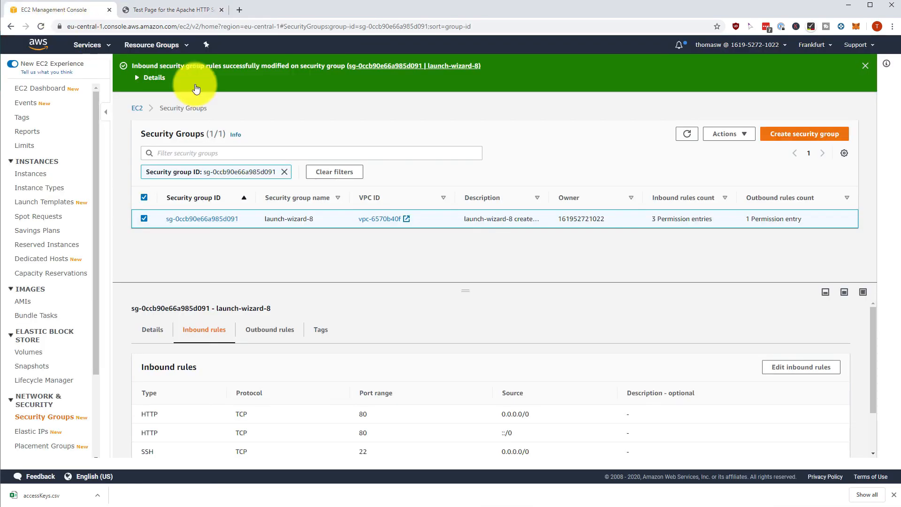